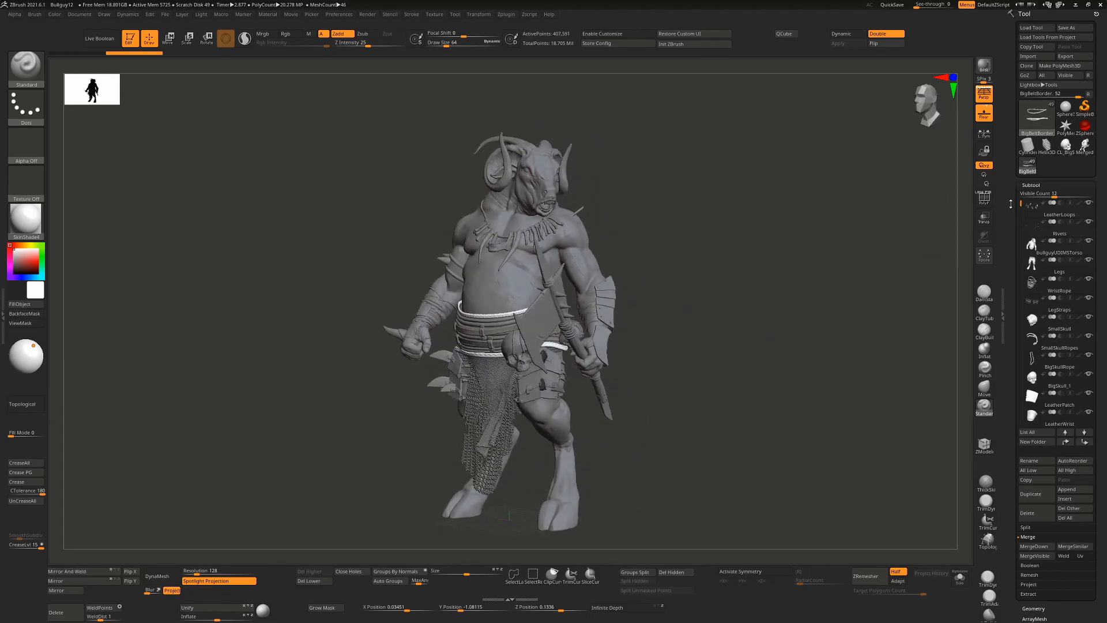
Step: Check the file size of Bullguy12.zpr among the saved projects without saving
drag(1021, 203, 949, 223)
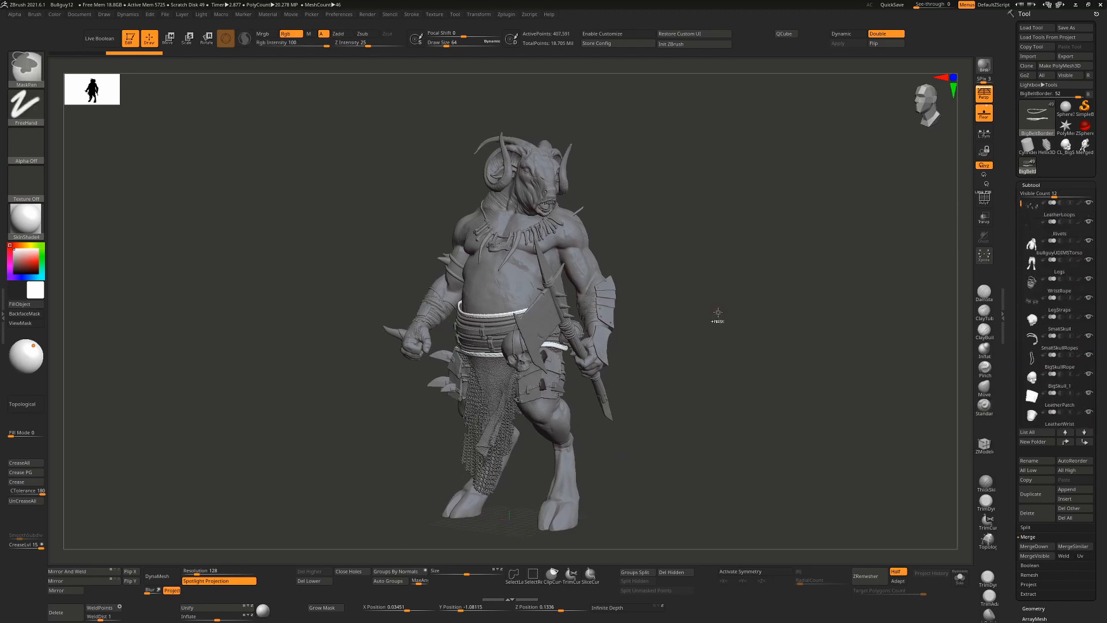
key(ctrl+s)
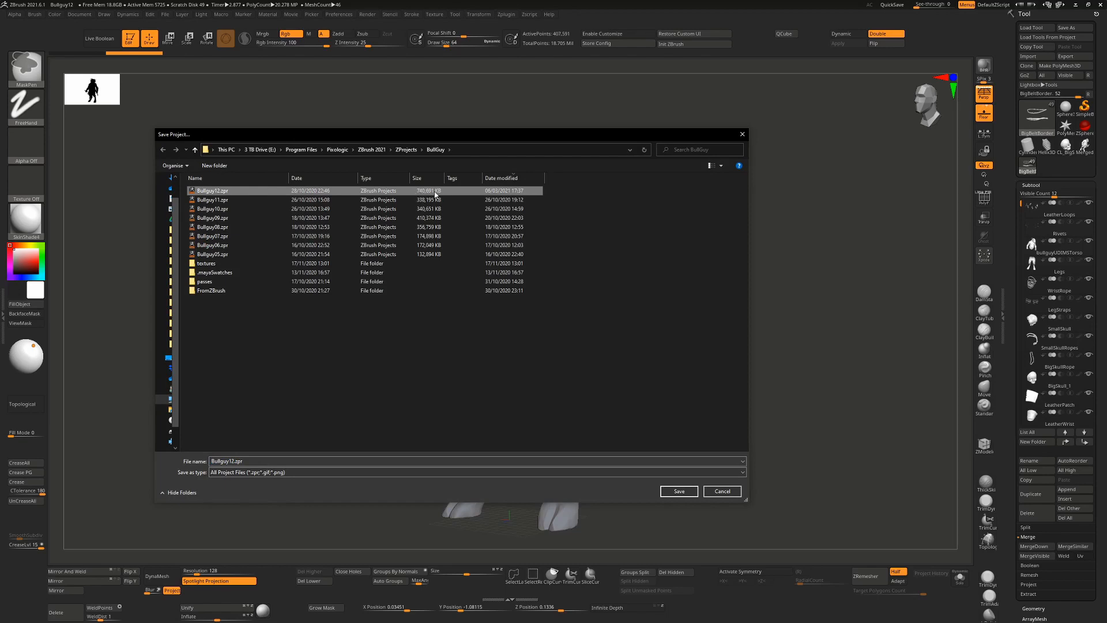
click(722, 490)
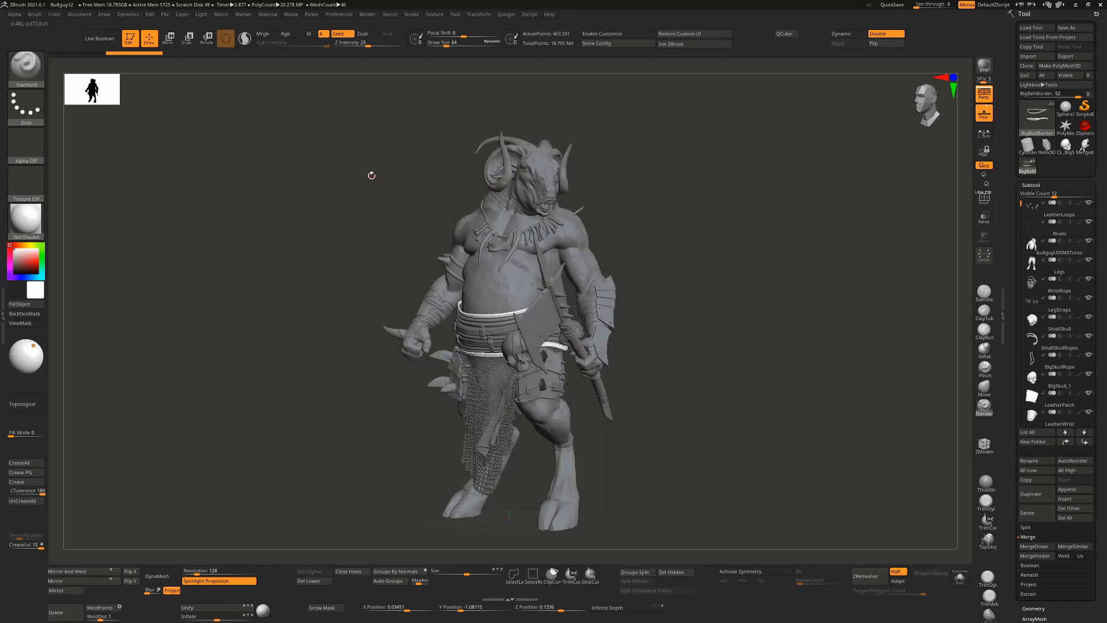
Step: Review the Undo History settings in the ZBrush preferences
click(343, 15)
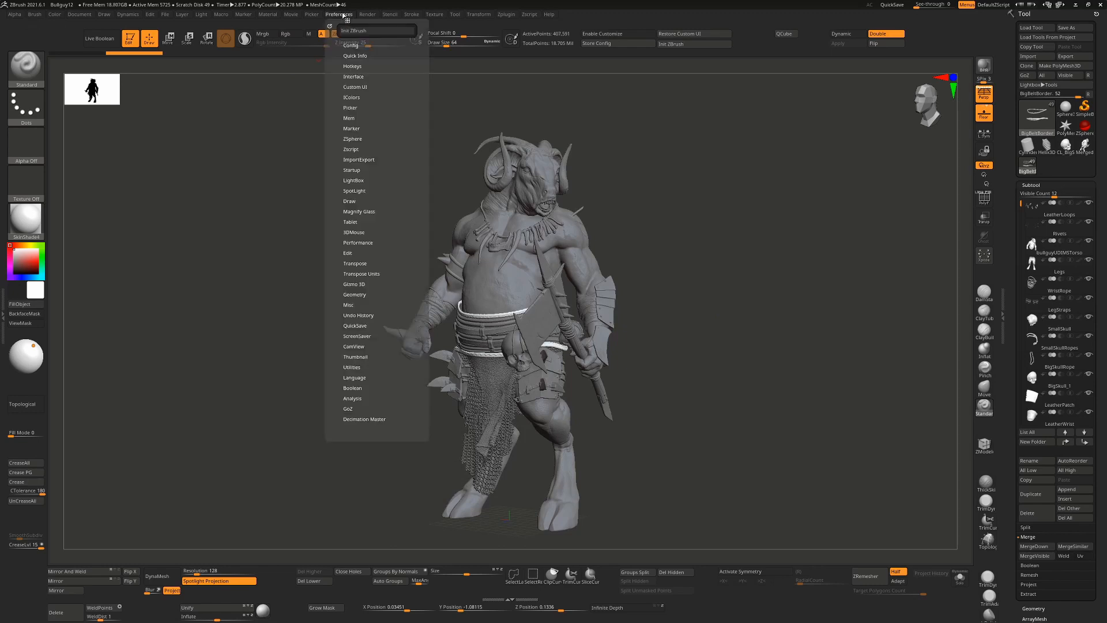
click(358, 315)
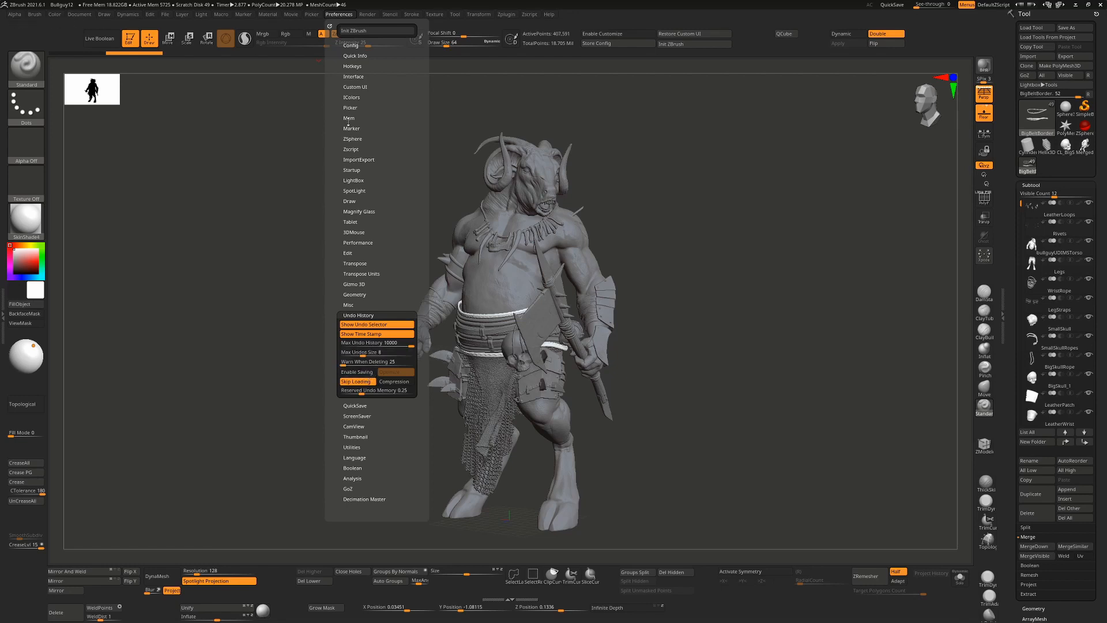
click(353, 45)
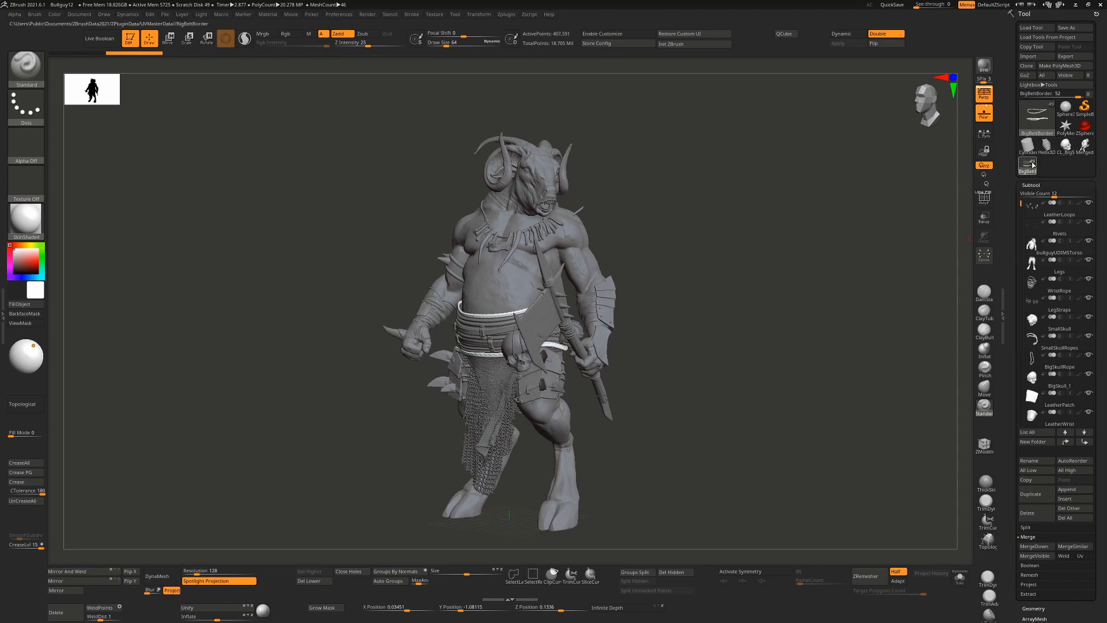
Step: Inspect the extra loaded tools CL_BigSkull and Merged_BigBeltBorder, and return to the BigBeltBorder character tool
click(1065, 147)
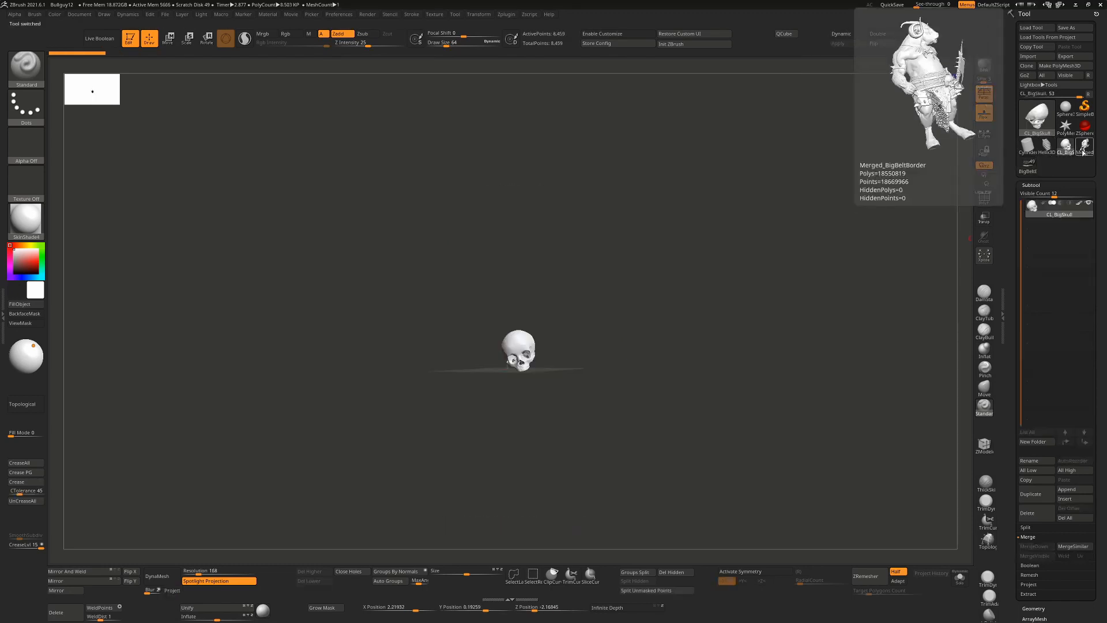
click(1074, 151)
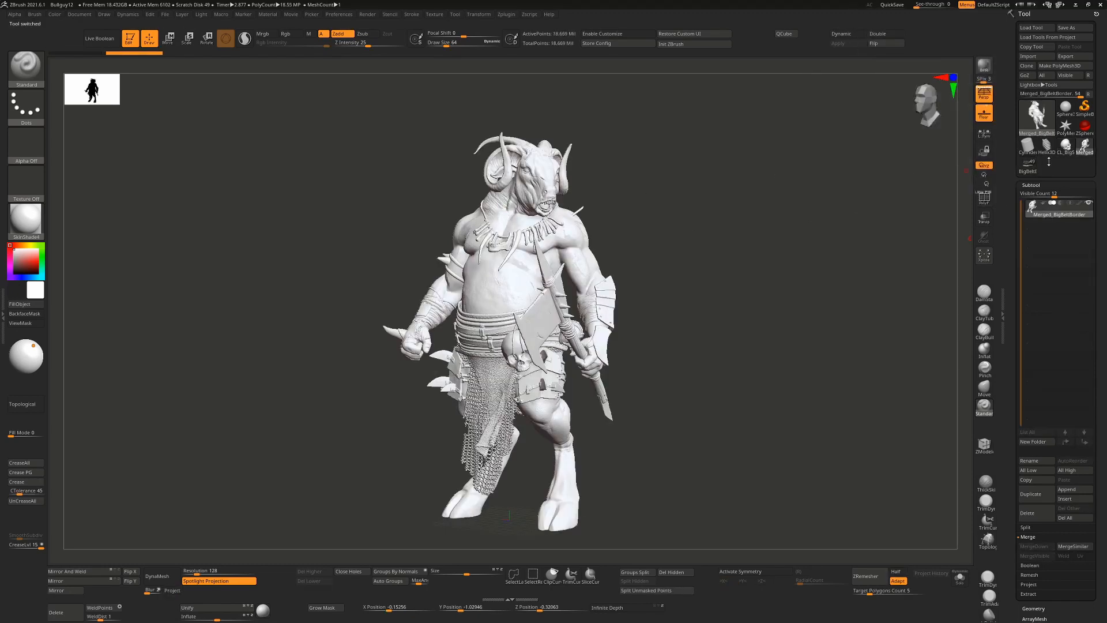
click(1067, 149)
mouse_move(1079, 151)
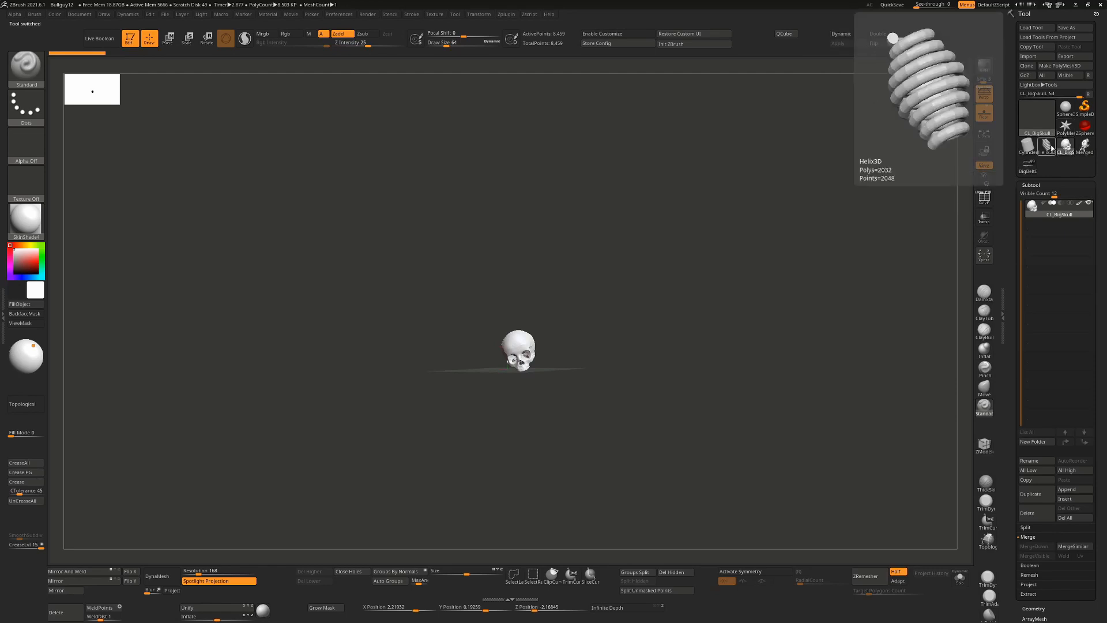
click(1046, 146)
click(1028, 167)
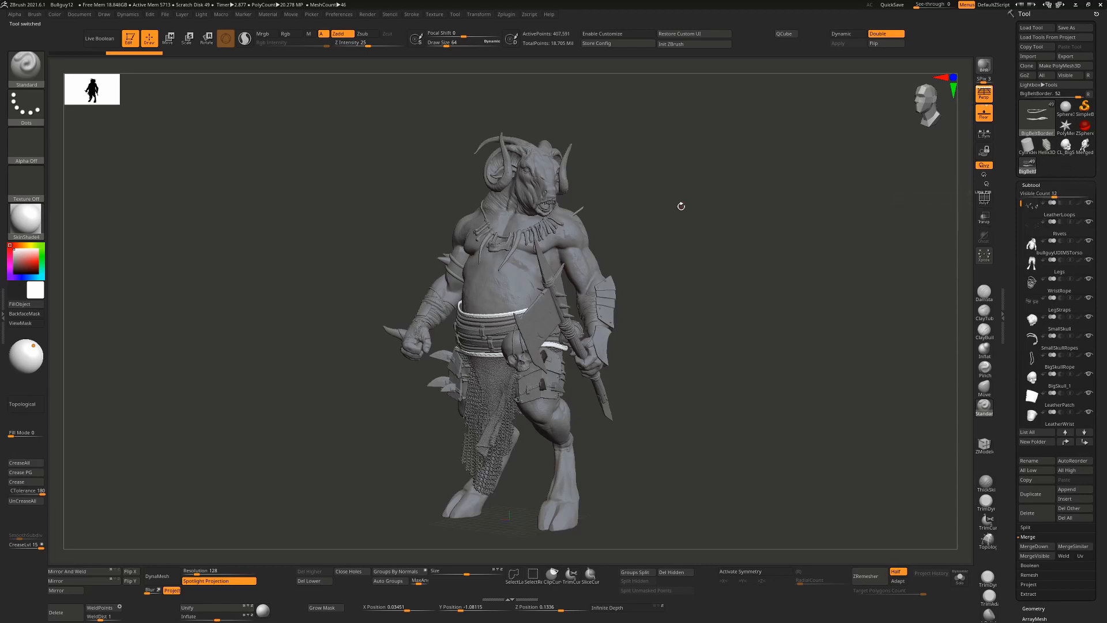
click(1068, 149)
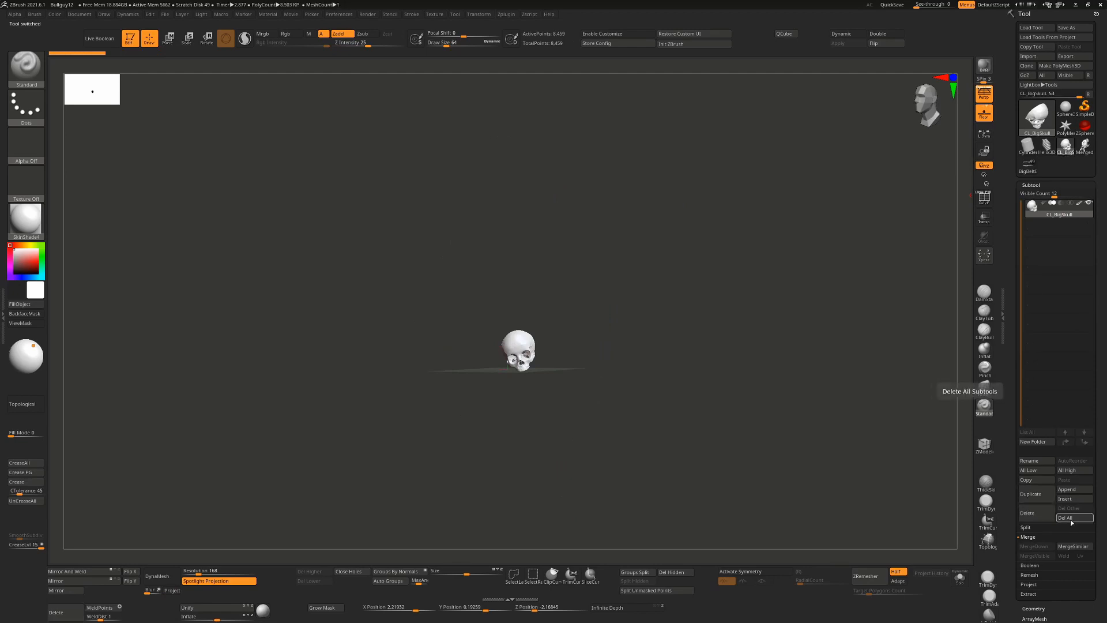
mouse_move(1082, 152)
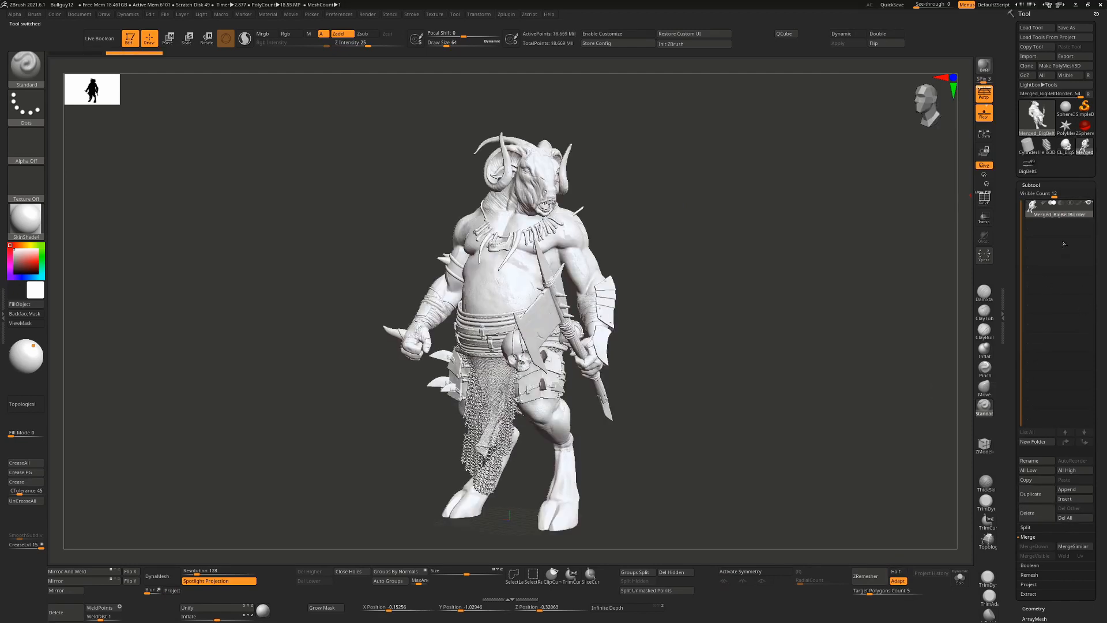
click(1031, 167)
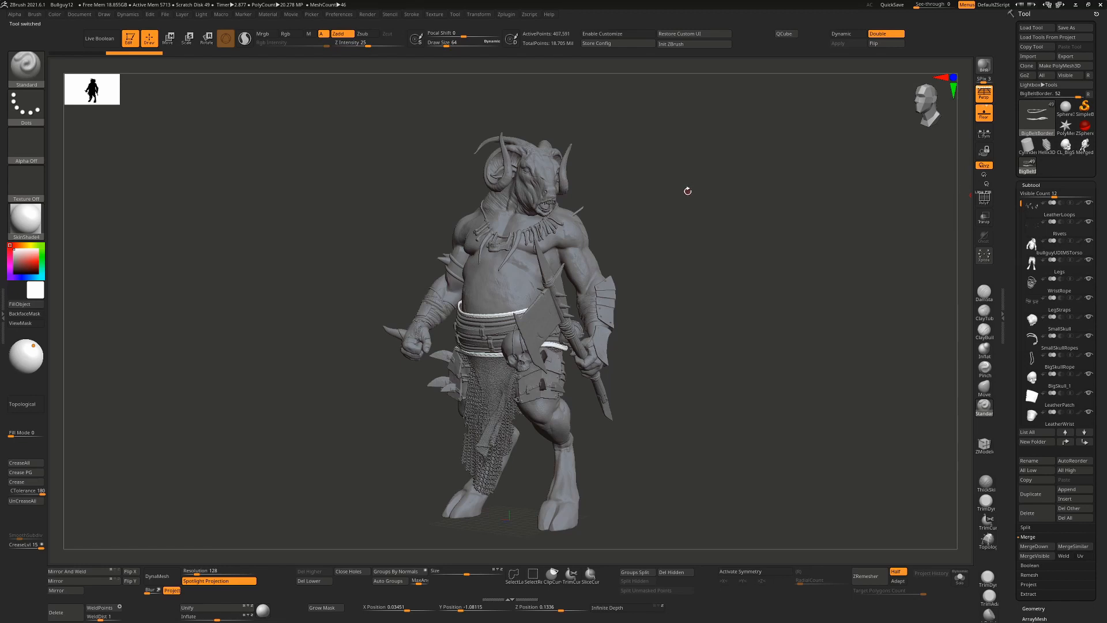
Step: Delete all loaded tools except the active BigBeltBorder with the FJTools plugin's Delete Other Tools command
alt+drag(669, 215, 546, 218)
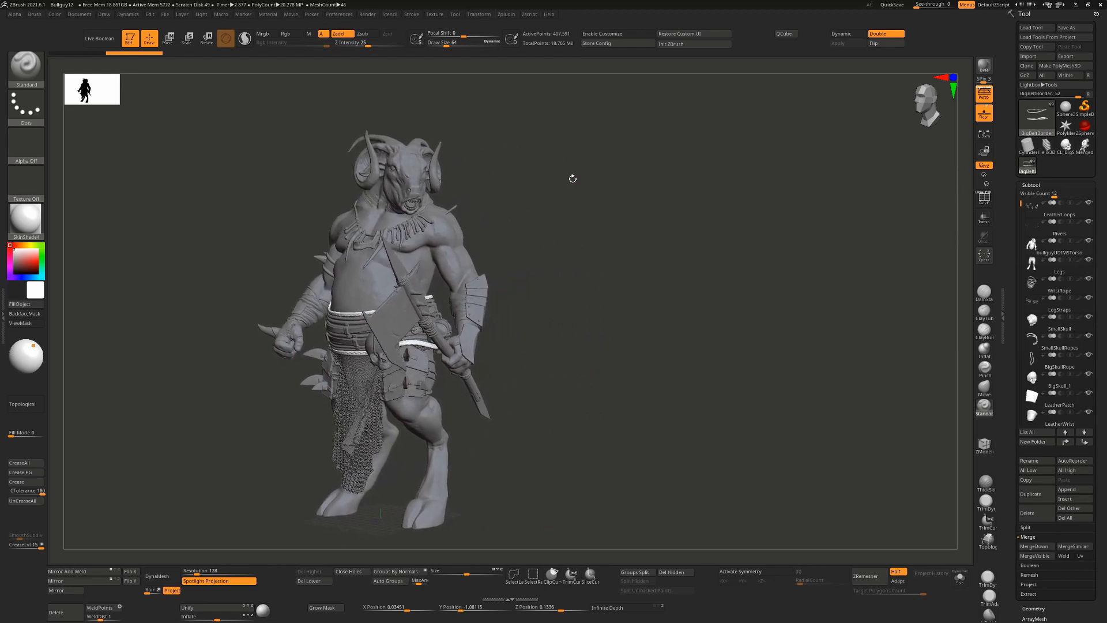
click(509, 16)
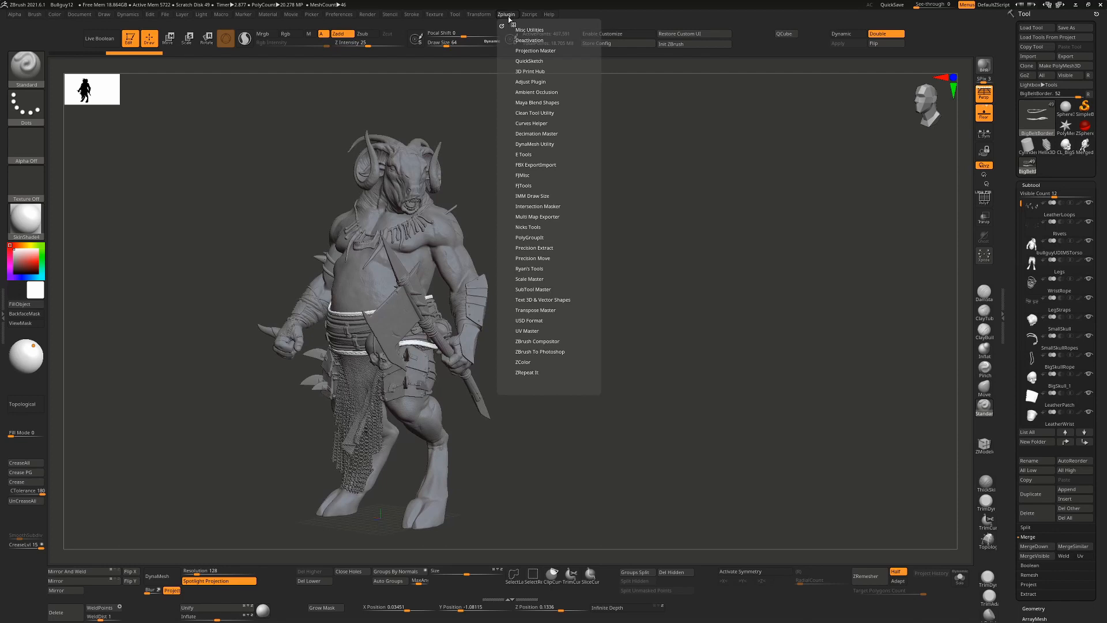
click(525, 185)
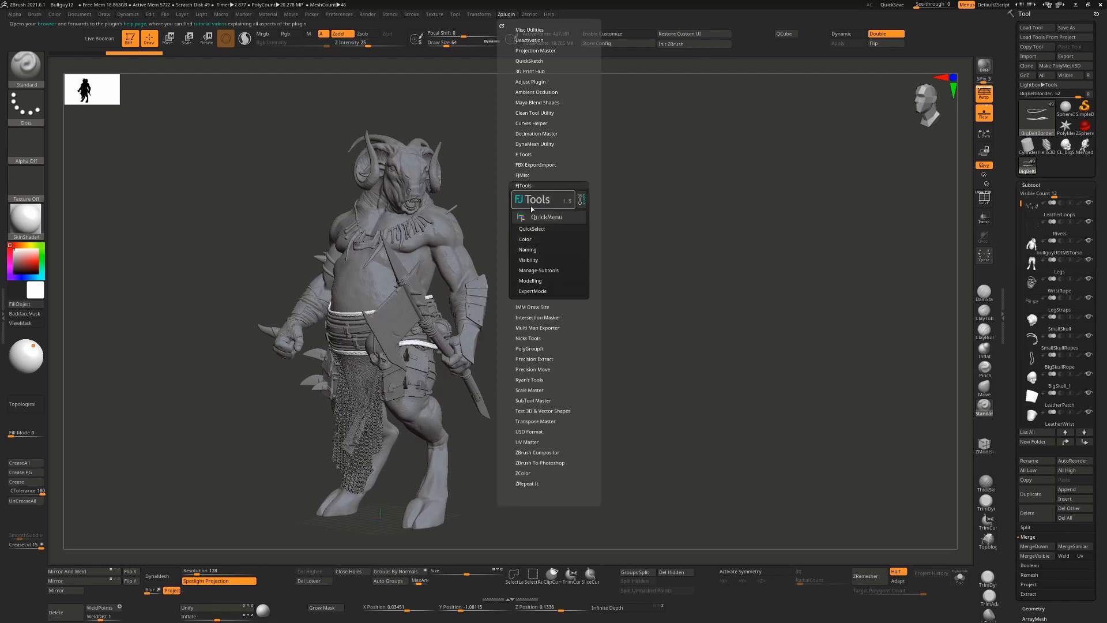
click(544, 270)
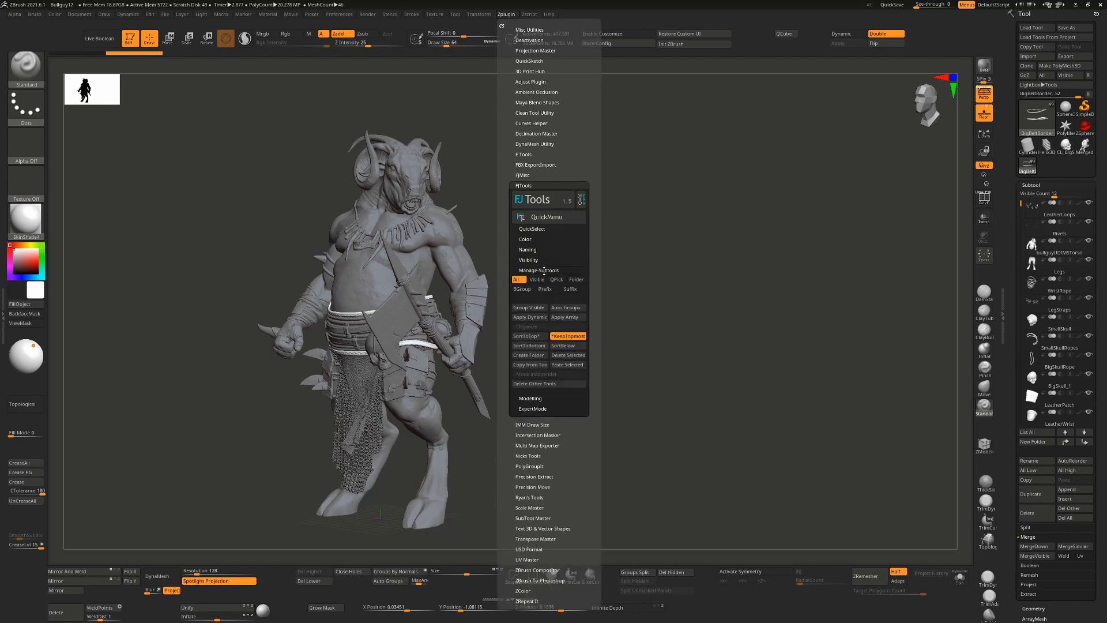
click(550, 384)
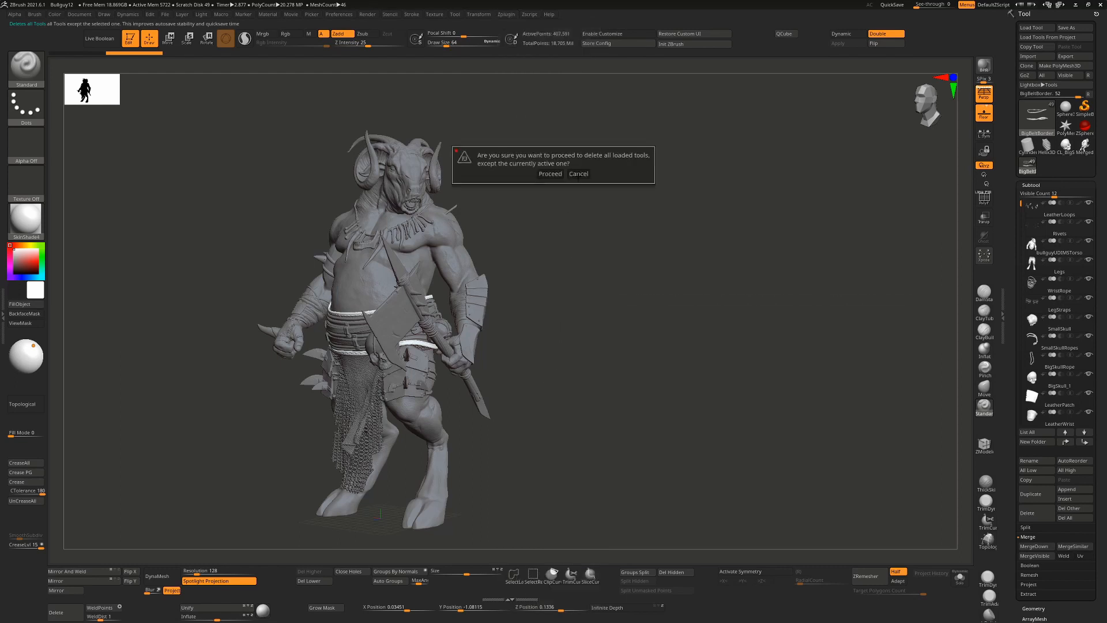
click(562, 174)
click(550, 173)
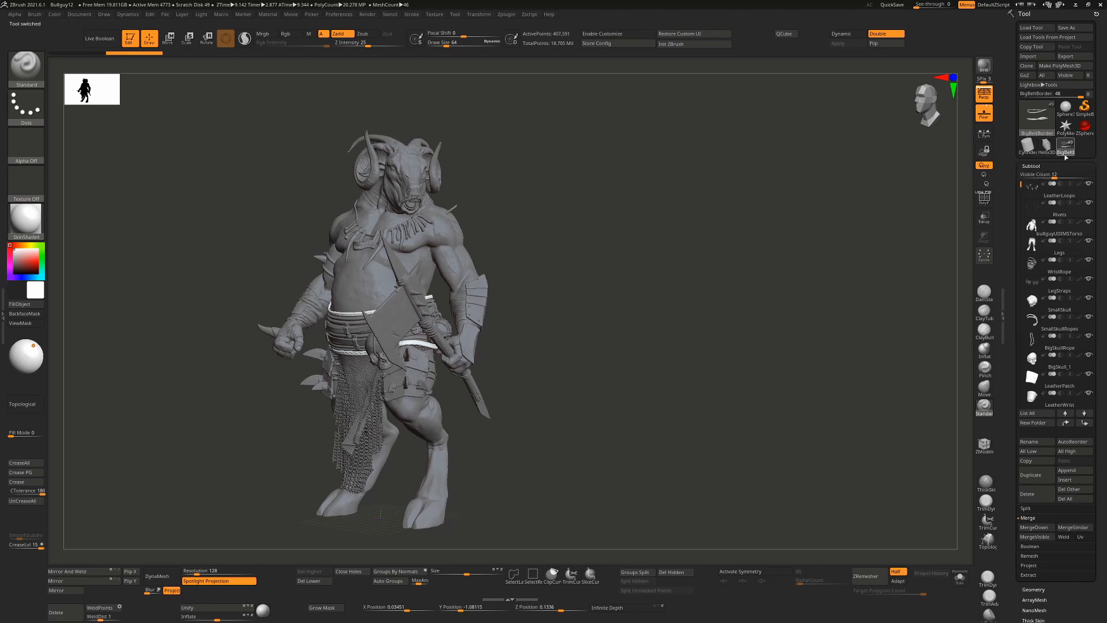
Step: Save the cleaned-up project as a new version named Bullguy13.zpr
key(ctrl+s)
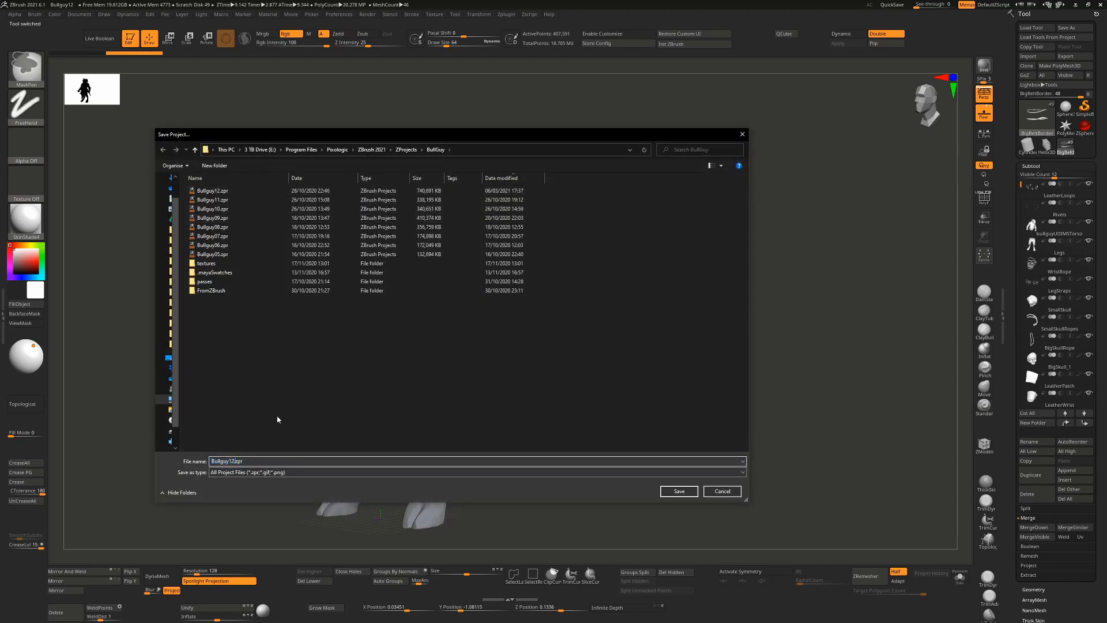
key(Return)
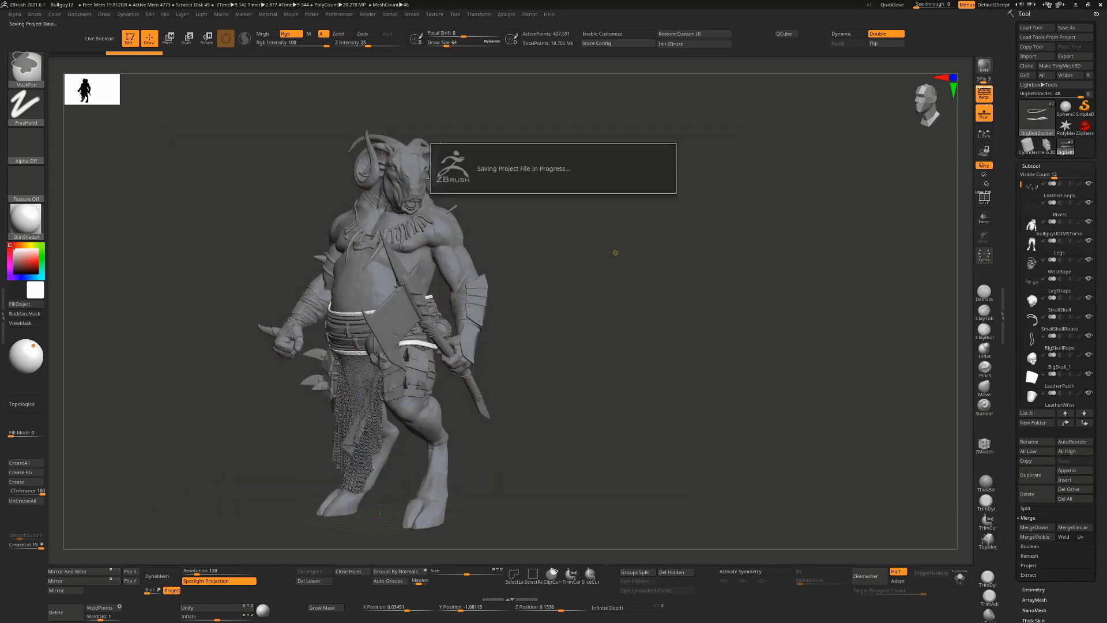
Step: Compare the file sizes of Bullguy13.zpr and Bullguy12.zpr among the saved projects without saving again
key(ctrl+s)
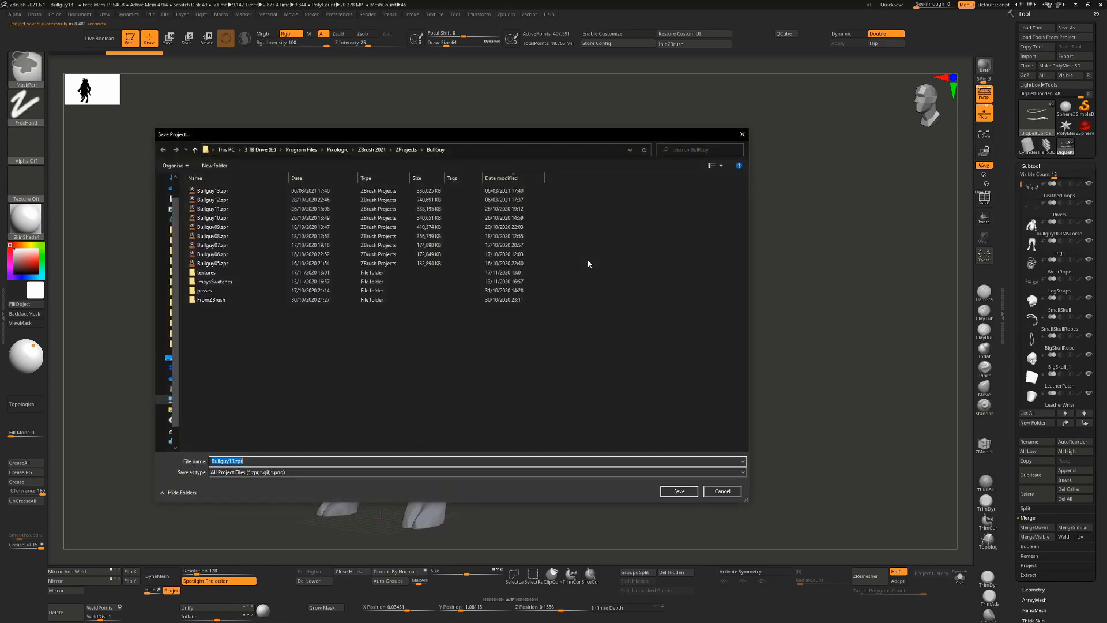
click(265, 190)
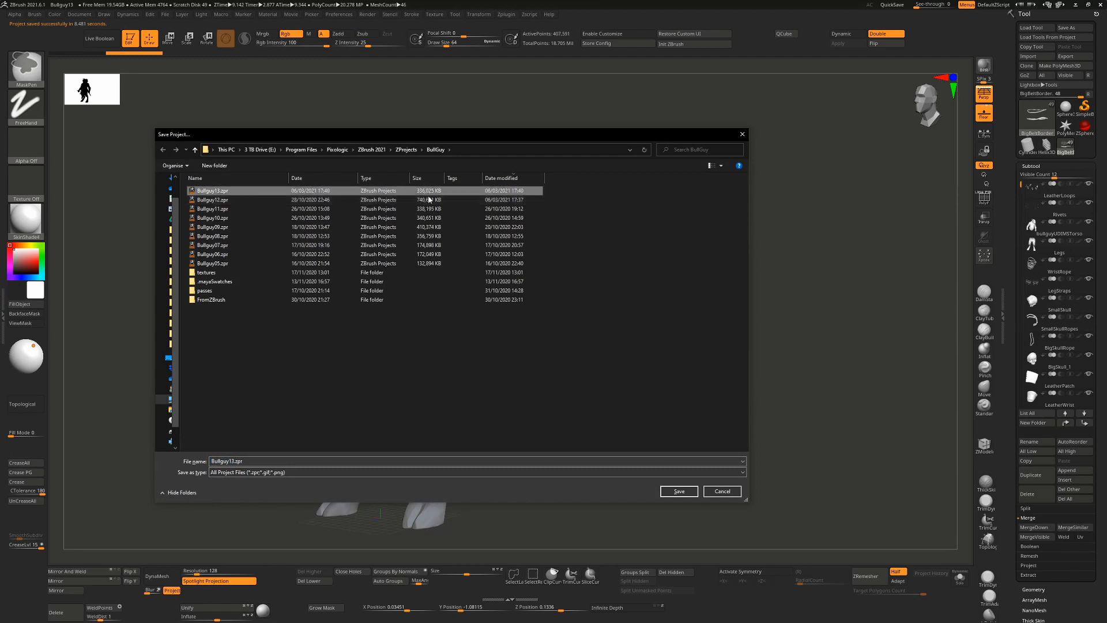
click(428, 202)
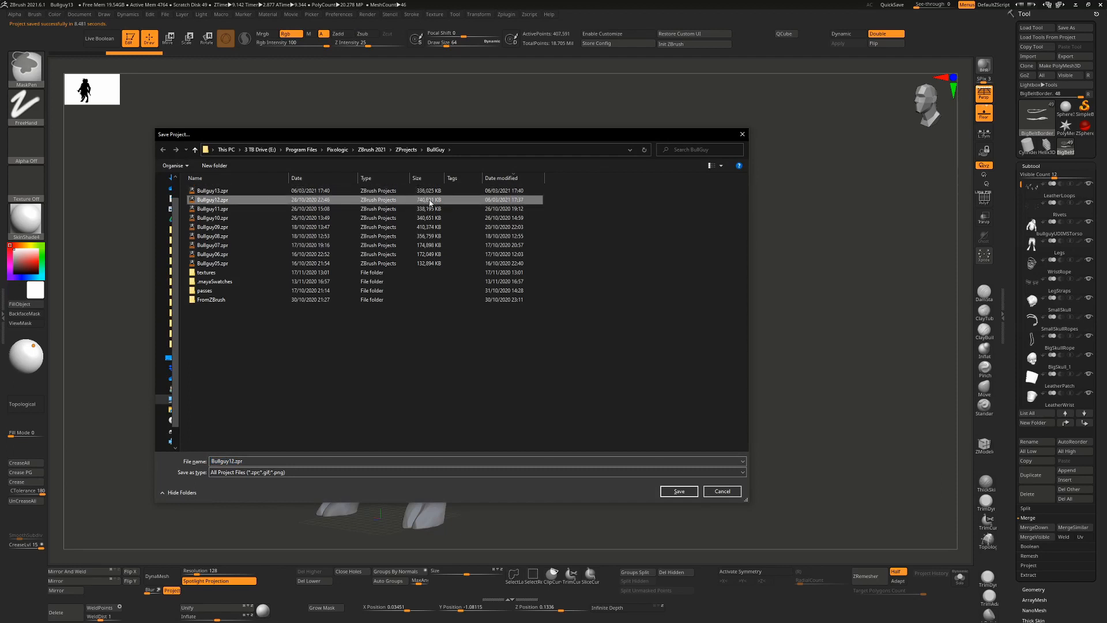
click(426, 191)
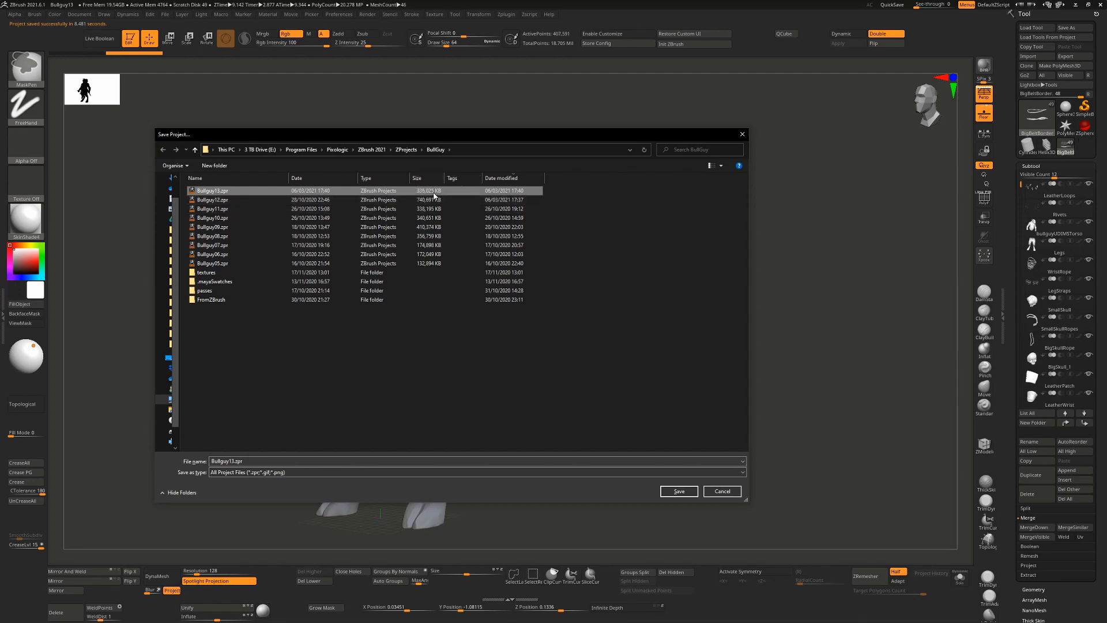
click(722, 491)
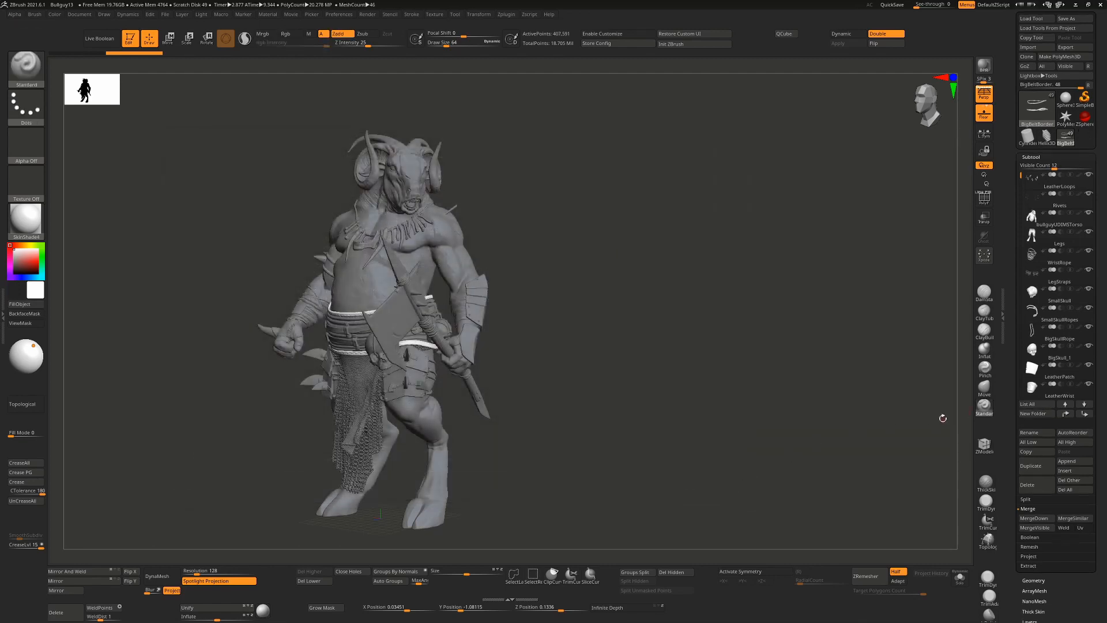
Step: Store a morph target for the bull character's torso subtool
scroll(1099, 408, down, 5)
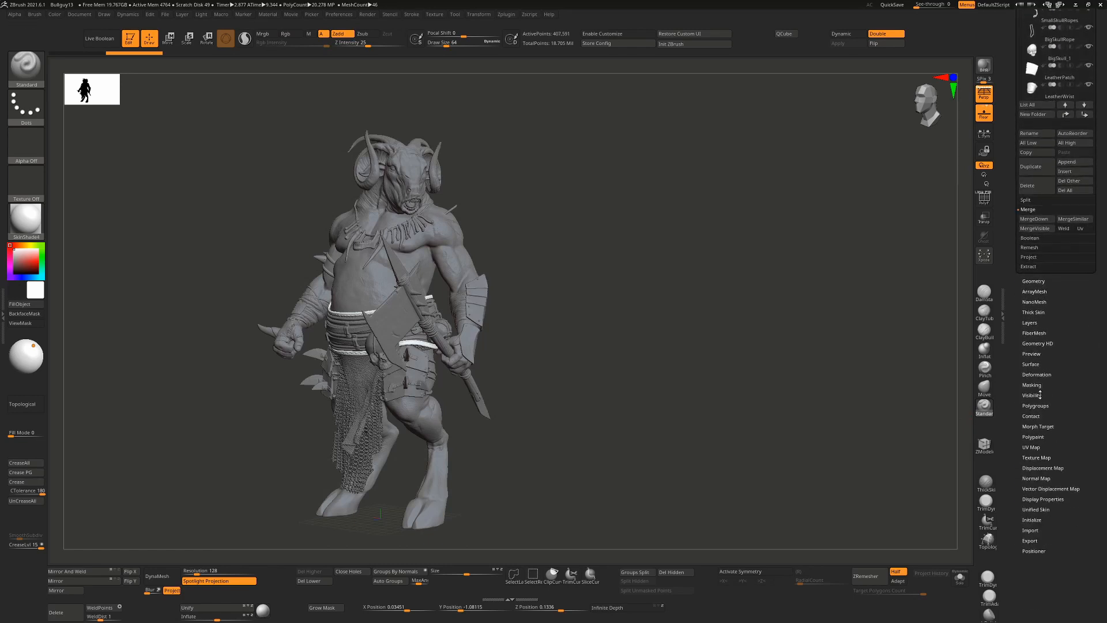
click(1037, 426)
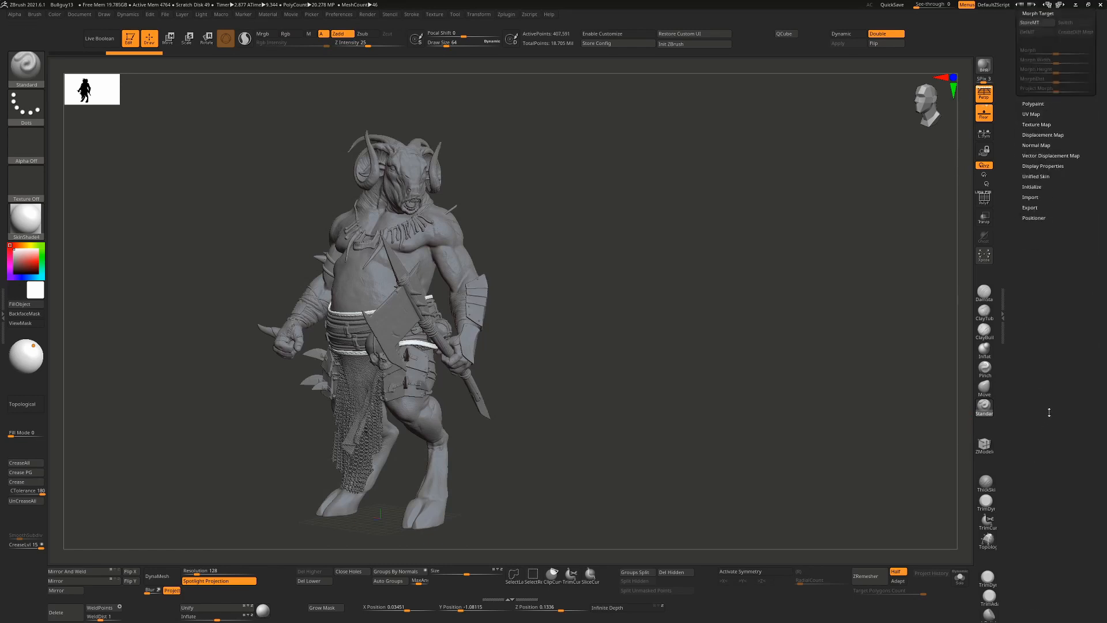
alt+click(436, 235)
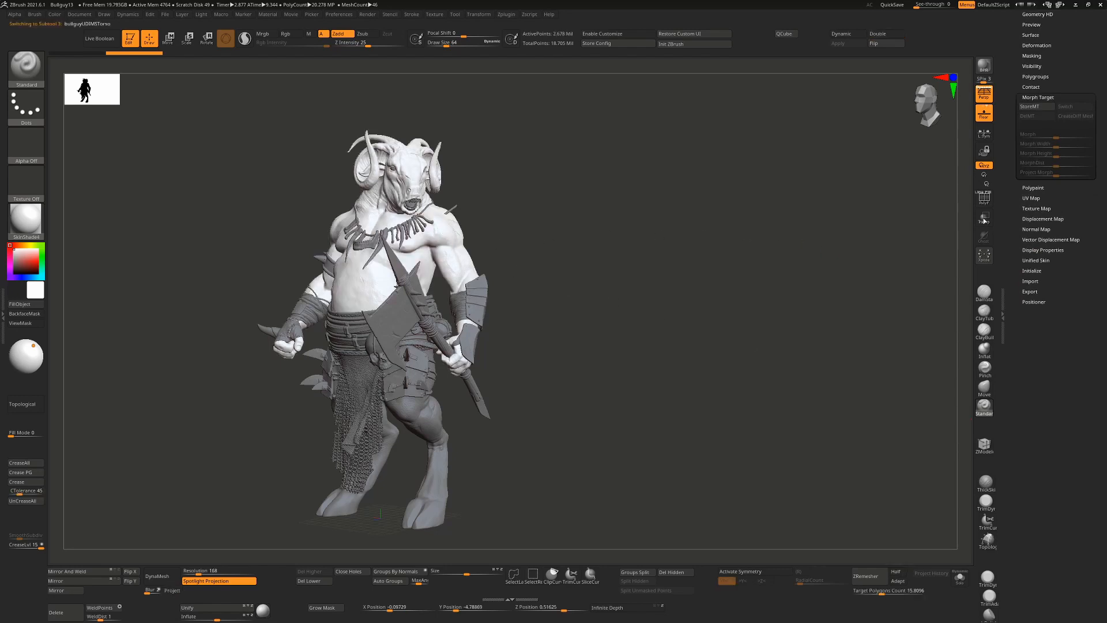
click(1037, 106)
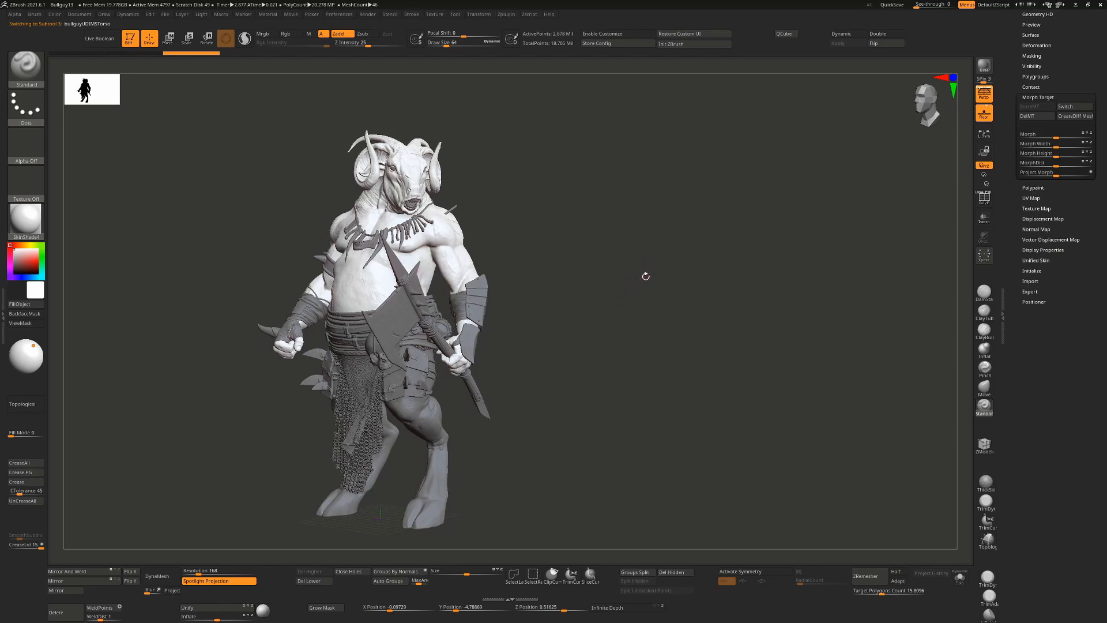
Step: Save the project with the stored morph target as Bullguy13Mrph.zpr
drag(646, 277, 637, 290)
key(ctrl+s)
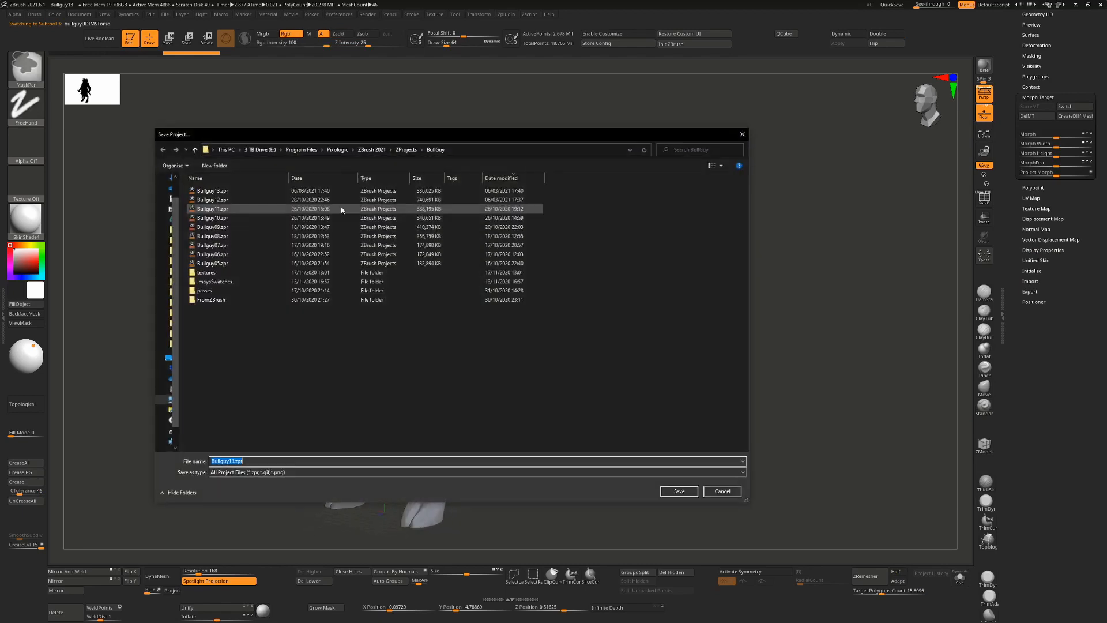
click(212, 190)
click(236, 461)
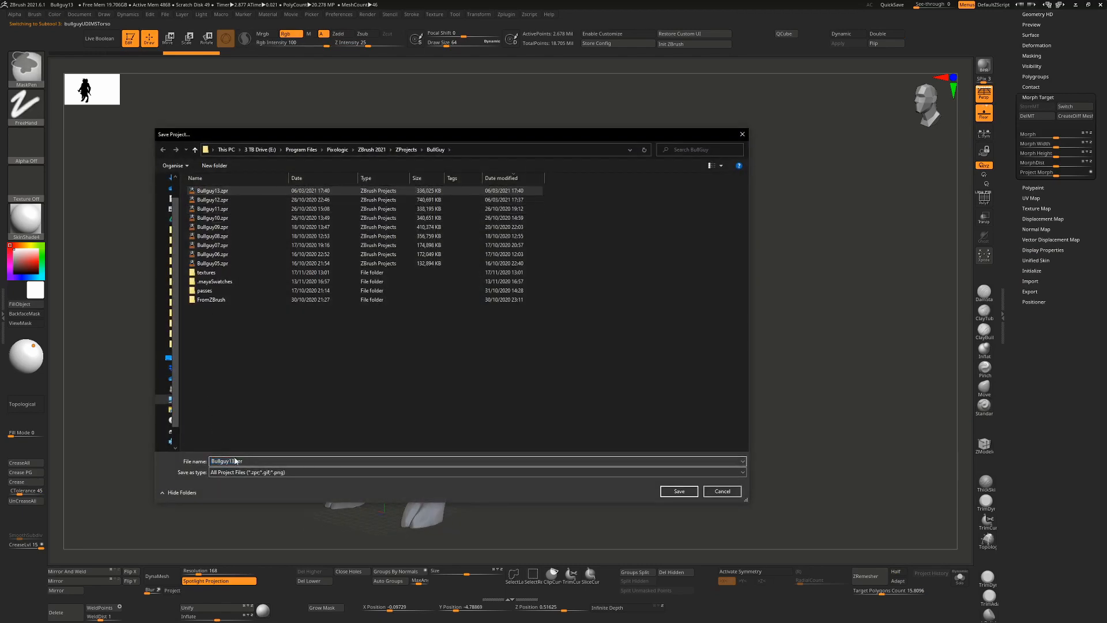
text(Mrph)
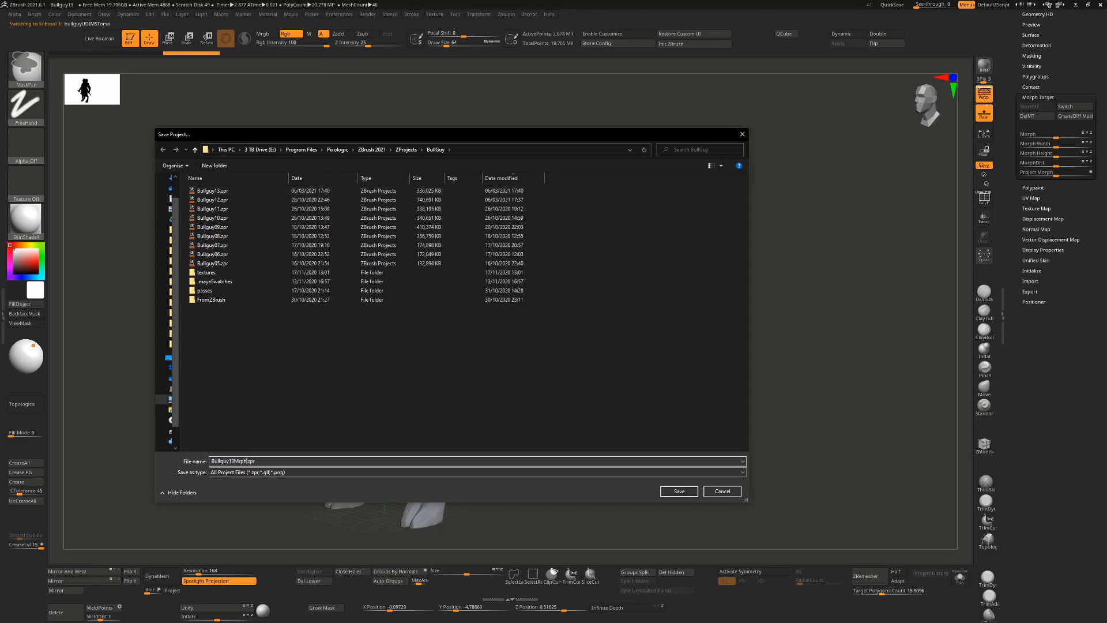
key(Return)
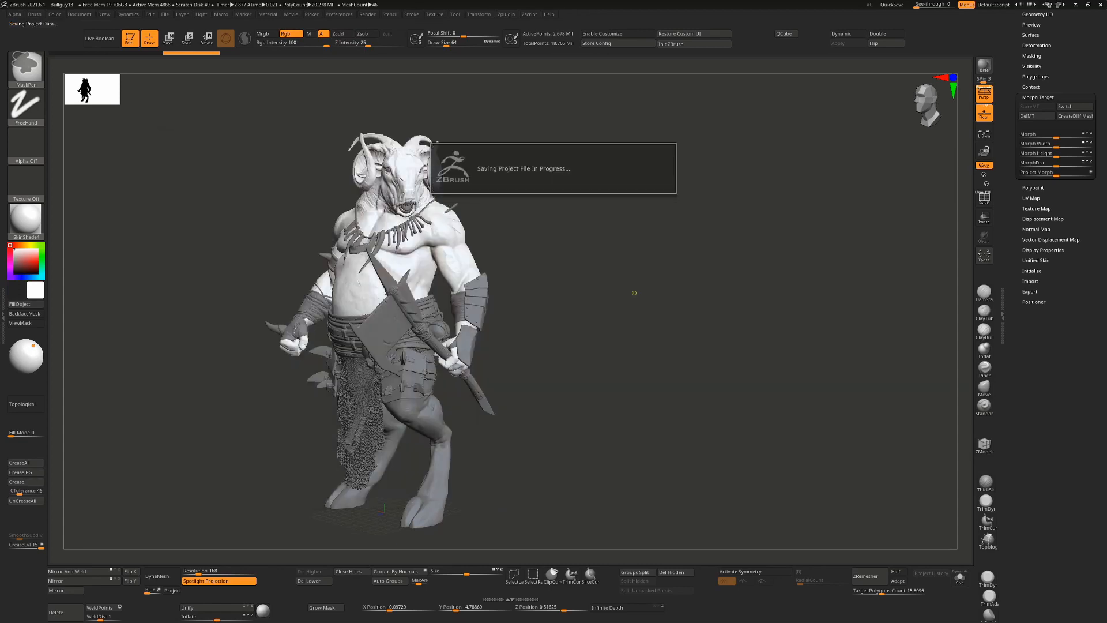
Step: Compare the file sizes of Bullguy13Mrph.zpr and Bullguy13.zpr in the project folder without saving again
key(ctrl+s)
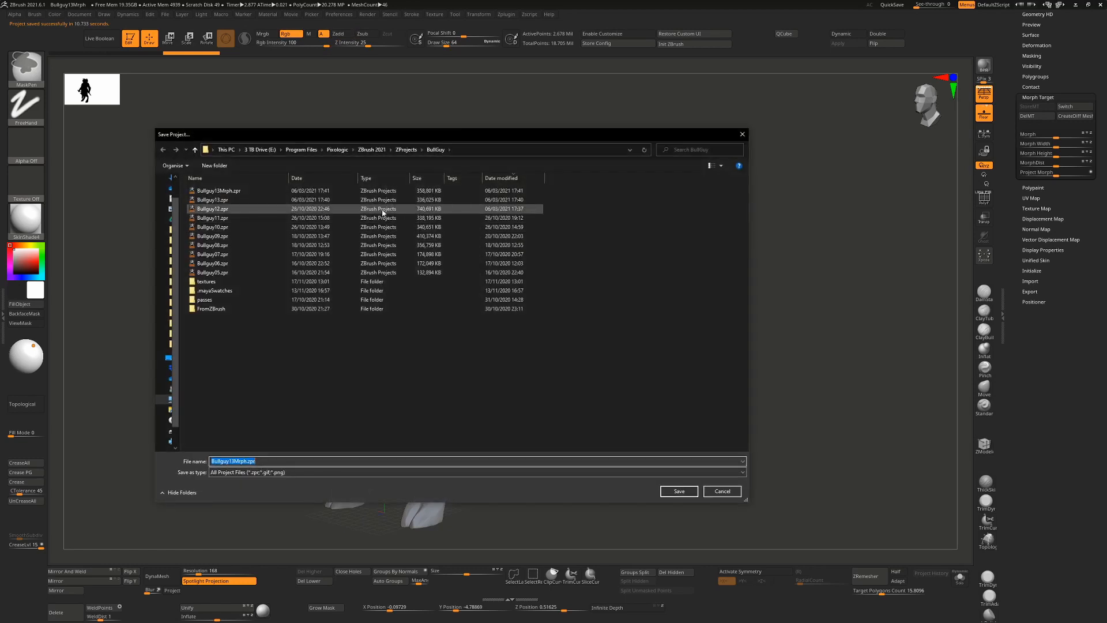
click(396, 202)
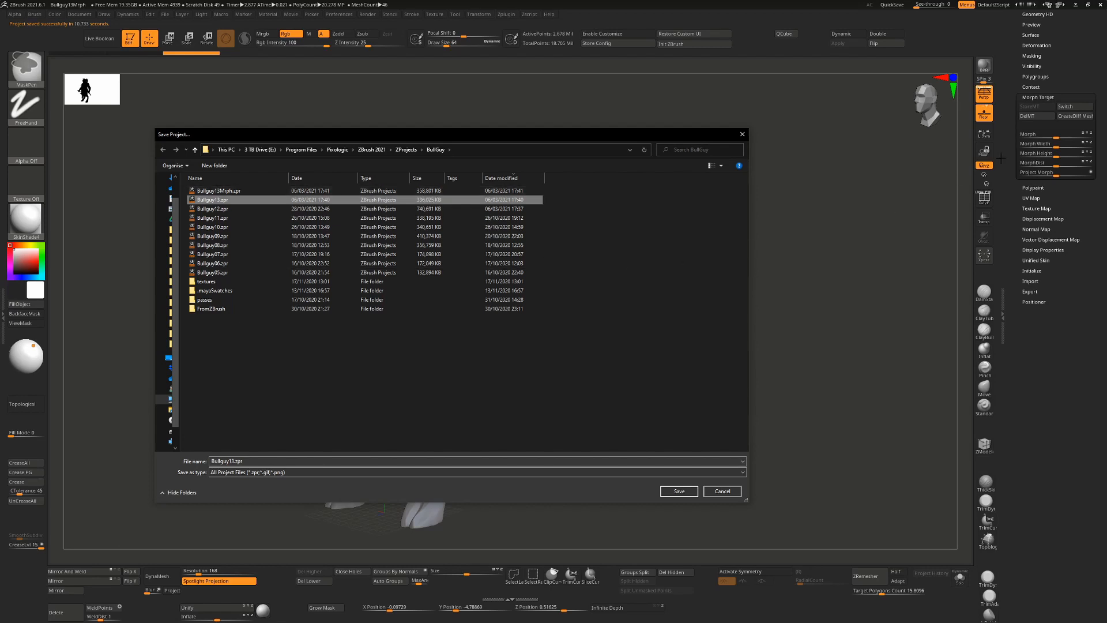
click(723, 490)
Step: Add a new layer to the bull character's torso subtool
scroll(1080, 73, up, 5)
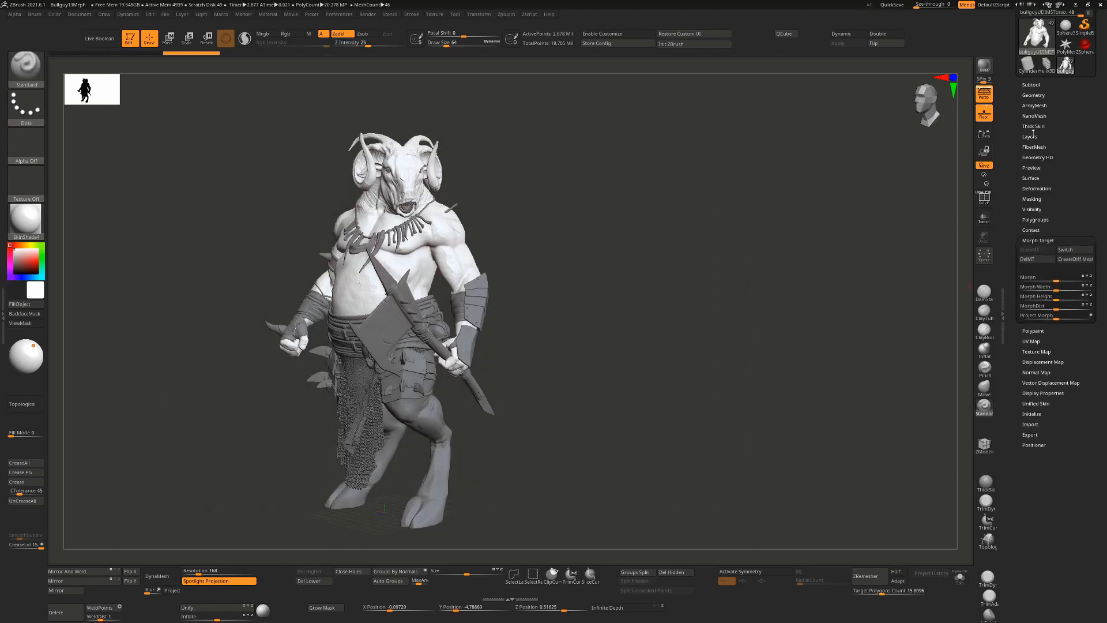
click(1030, 136)
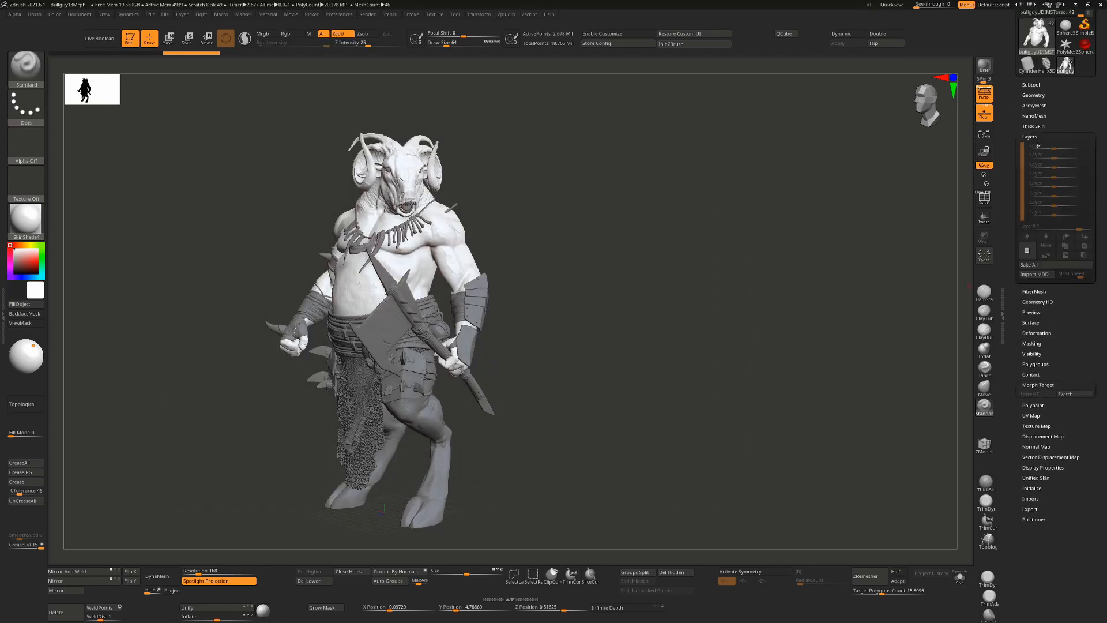
click(1029, 252)
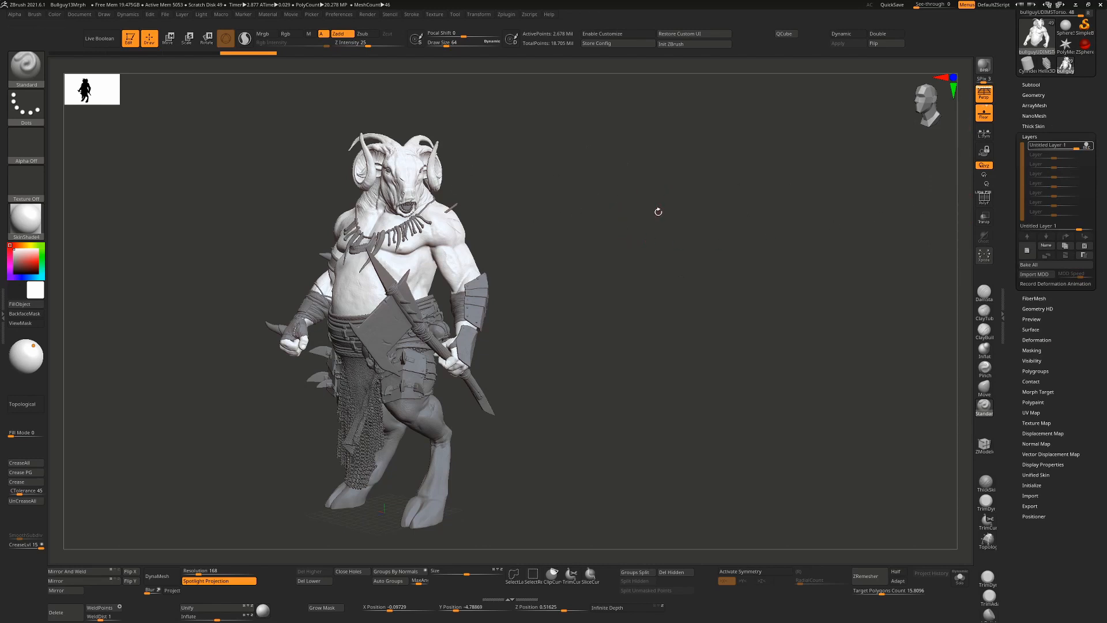
Step: Save the project containing the morph target and the new layer as Bullguy13MrphLayer.zpr
drag(665, 217, 658, 223)
key(ctrl+s)
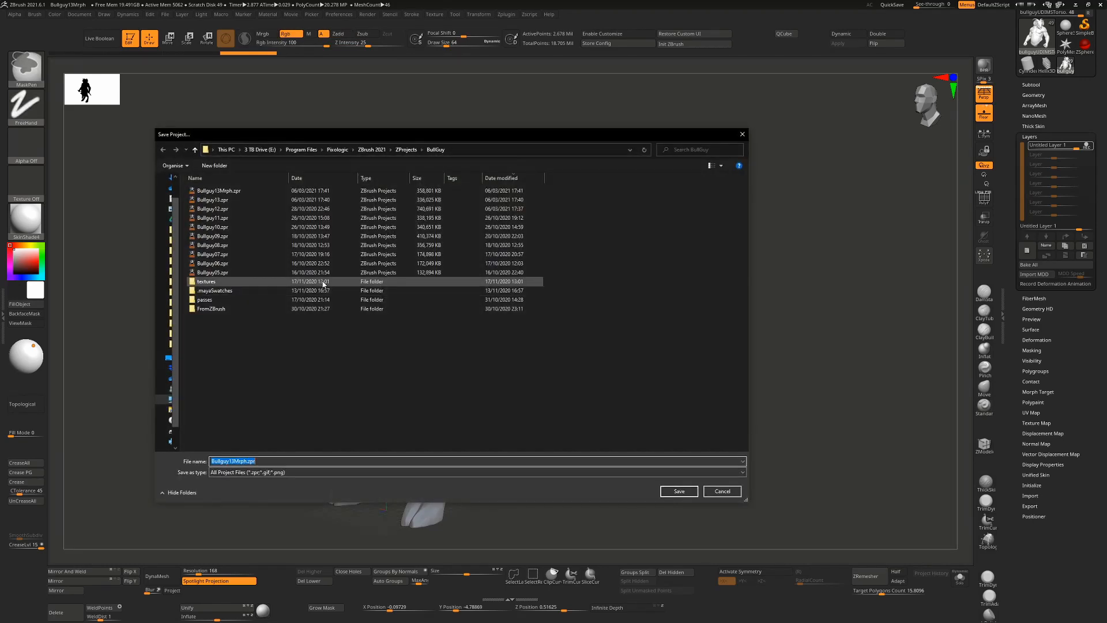
click(257, 460)
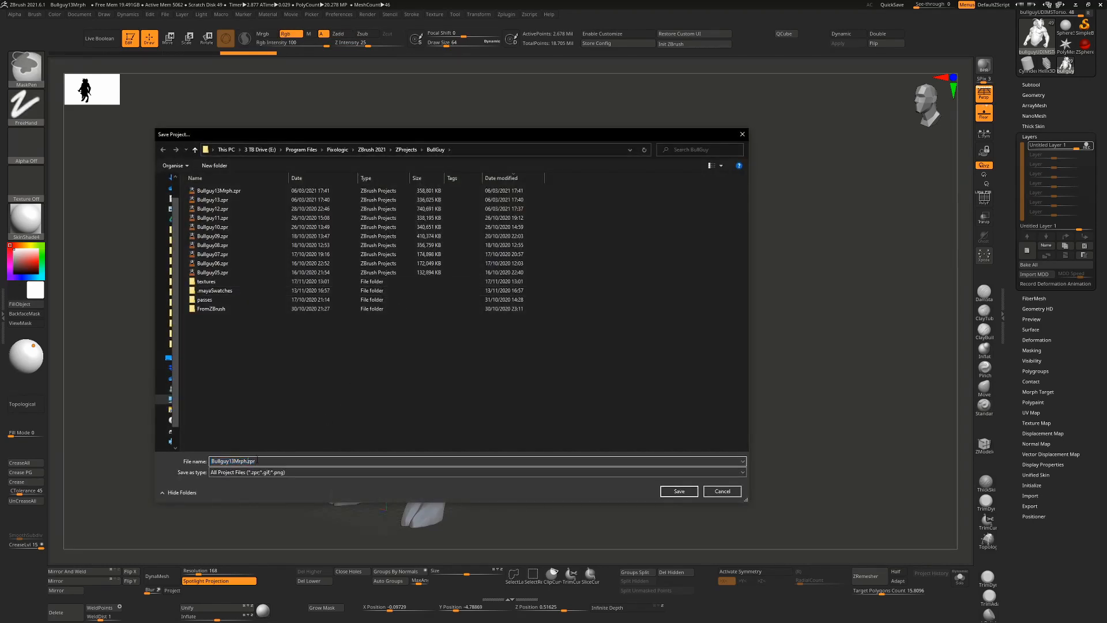
text(La)
key(Return)
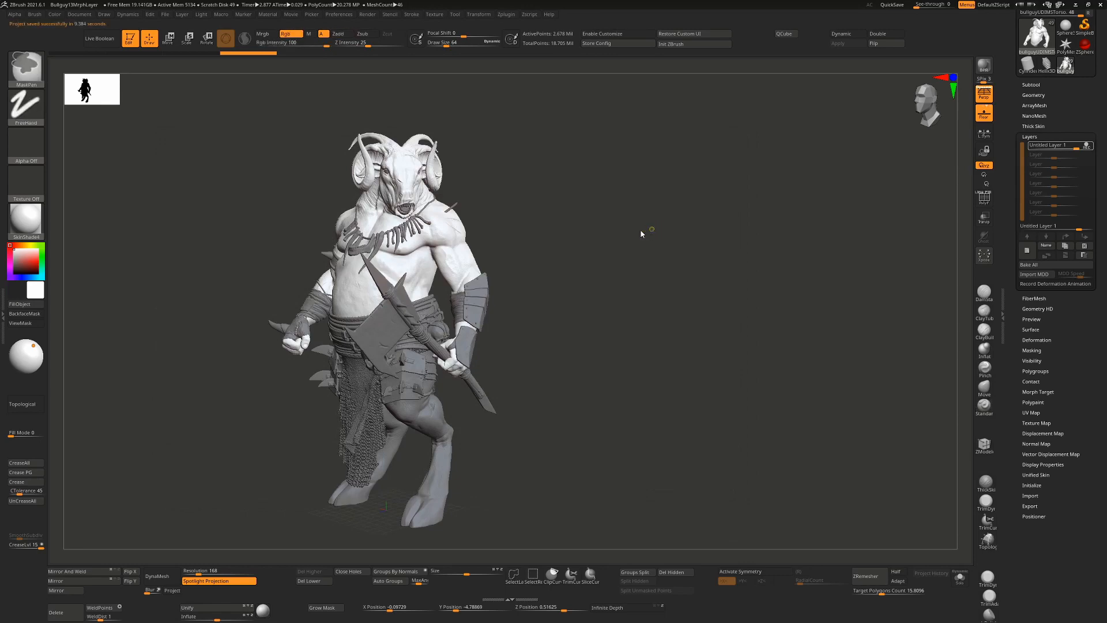
Step: Compare the file size of Bullguy13MrphLayer.zpr with Bullguy13Mrph.zpr and Bullguy13.zpr without saving again
key(ctrl+s)
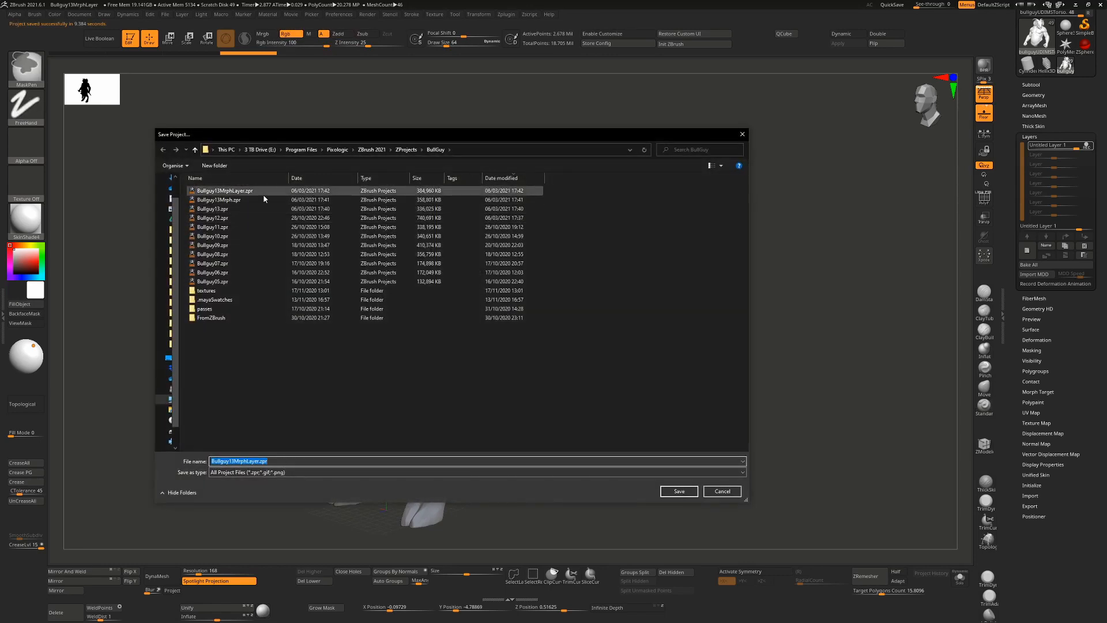
click(421, 200)
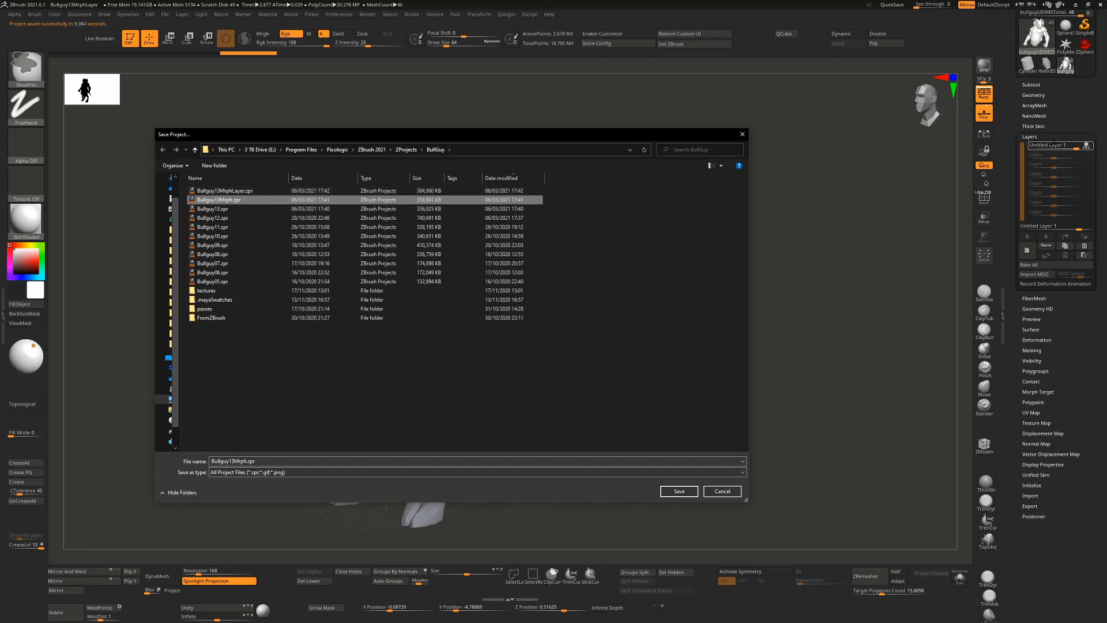
click(423, 209)
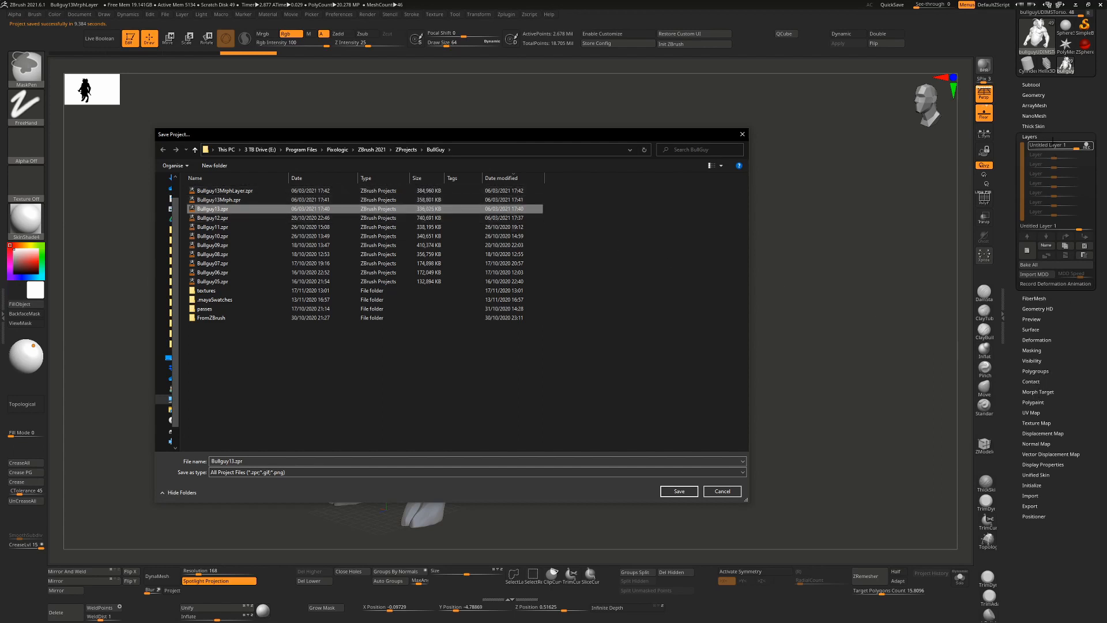
click(722, 491)
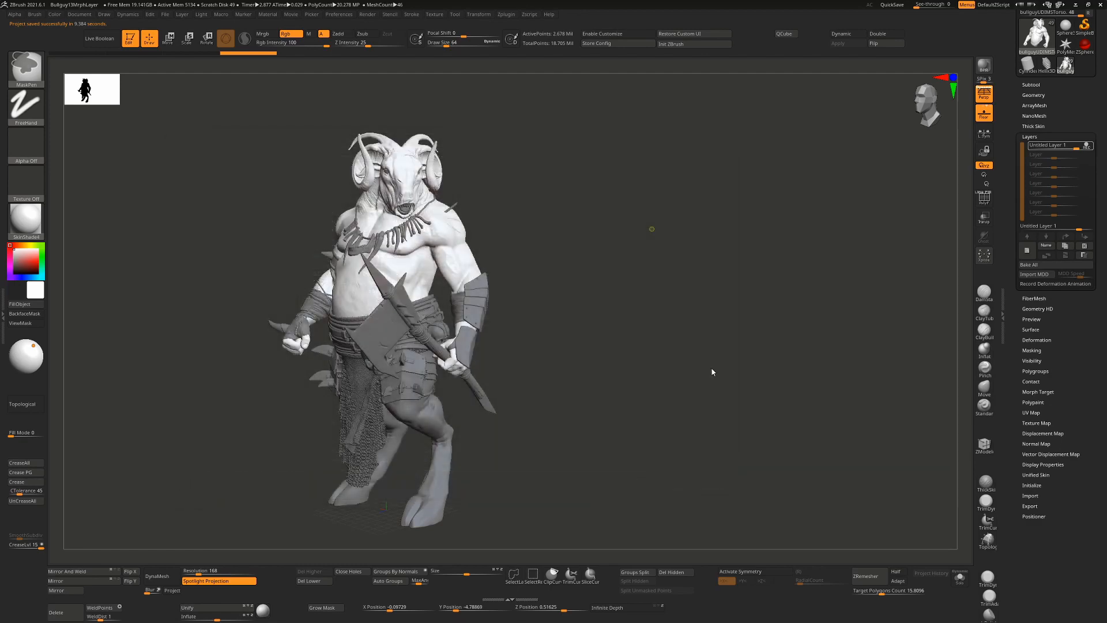
Step: Delete the morph targets and bake the layers on all subtools with the Clean Tool Utility plugin
click(508, 14)
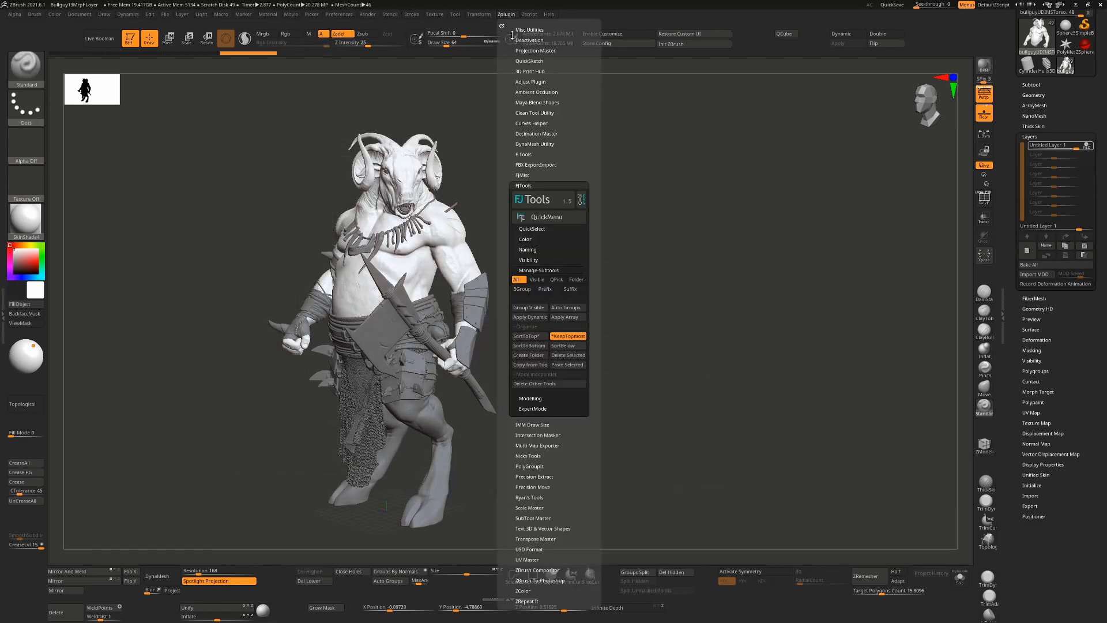
click(523, 185)
click(535, 112)
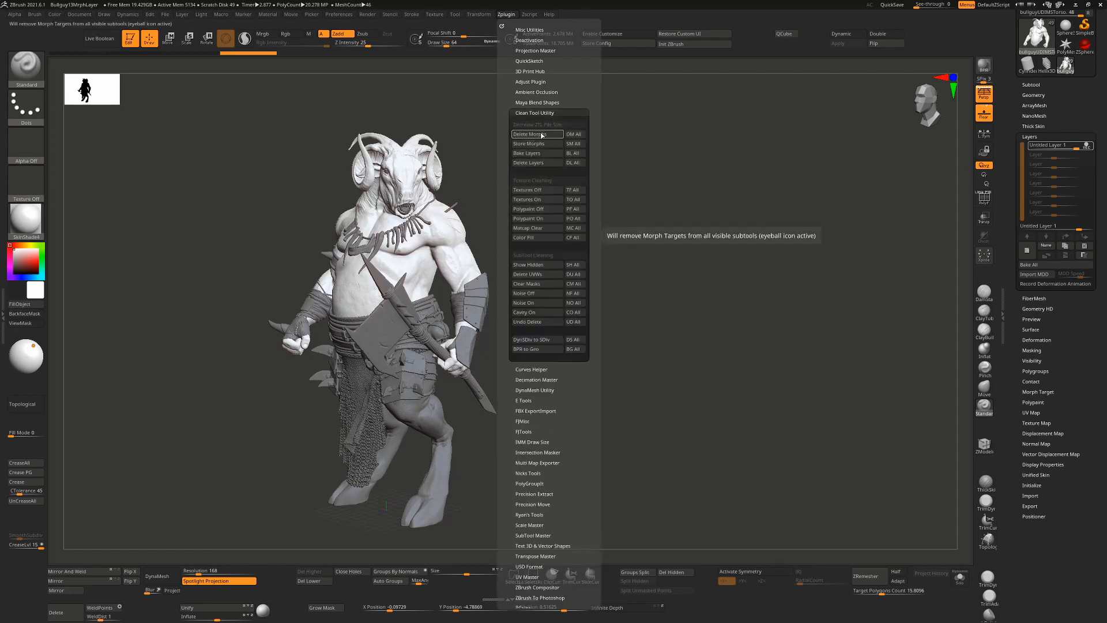
click(579, 135)
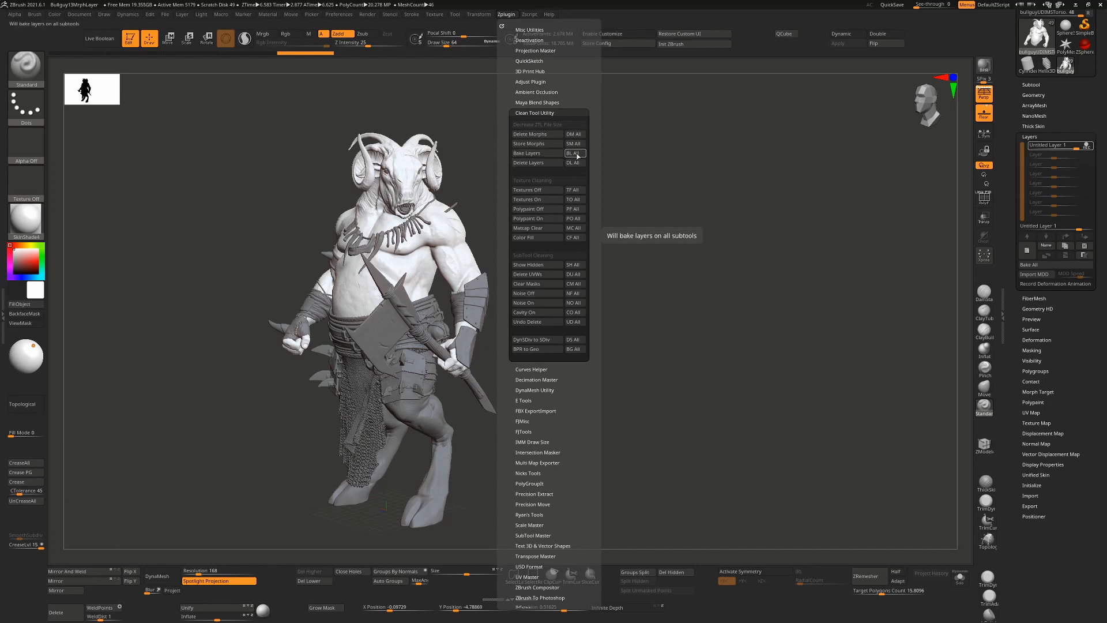
click(575, 154)
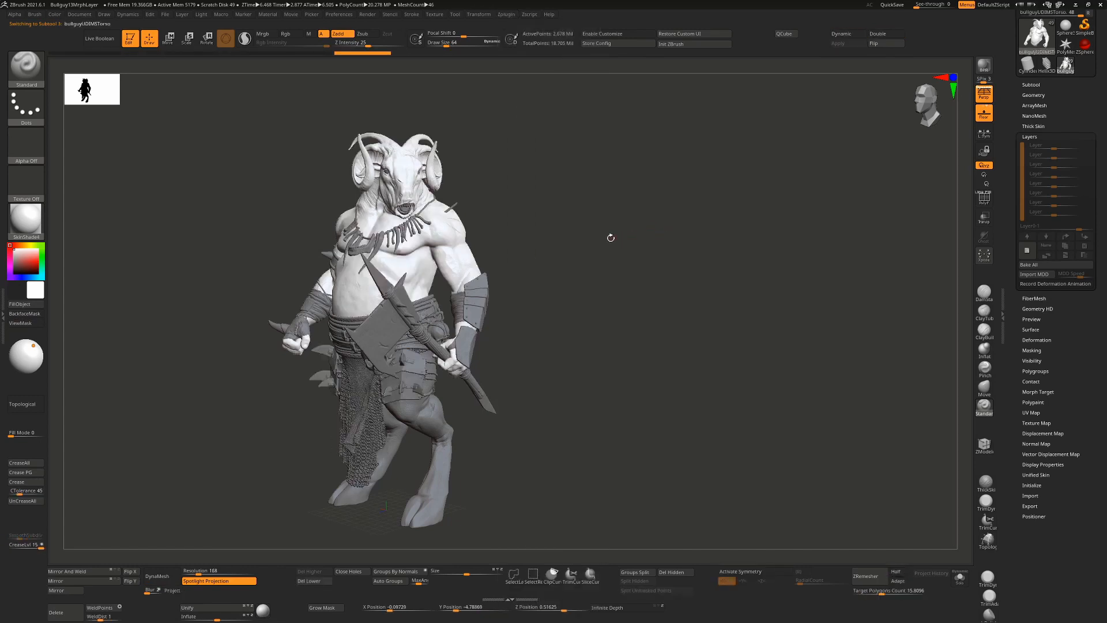
Step: Examine the Clean Tool Utility's options for deleting UVWs and clearing masks on all subtools
click(506, 14)
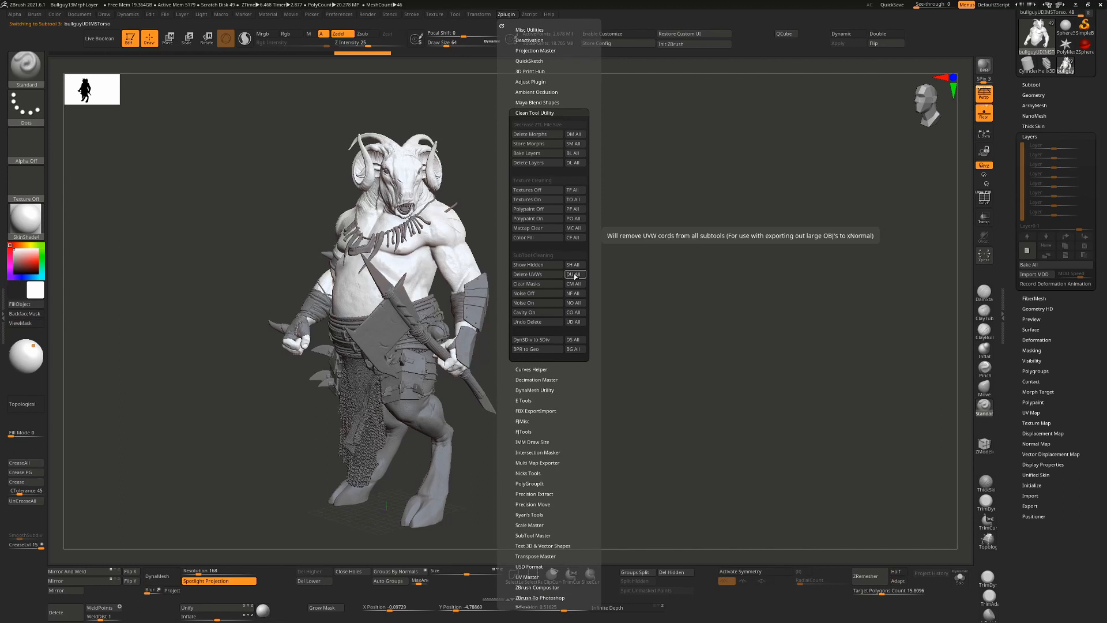
click(506, 15)
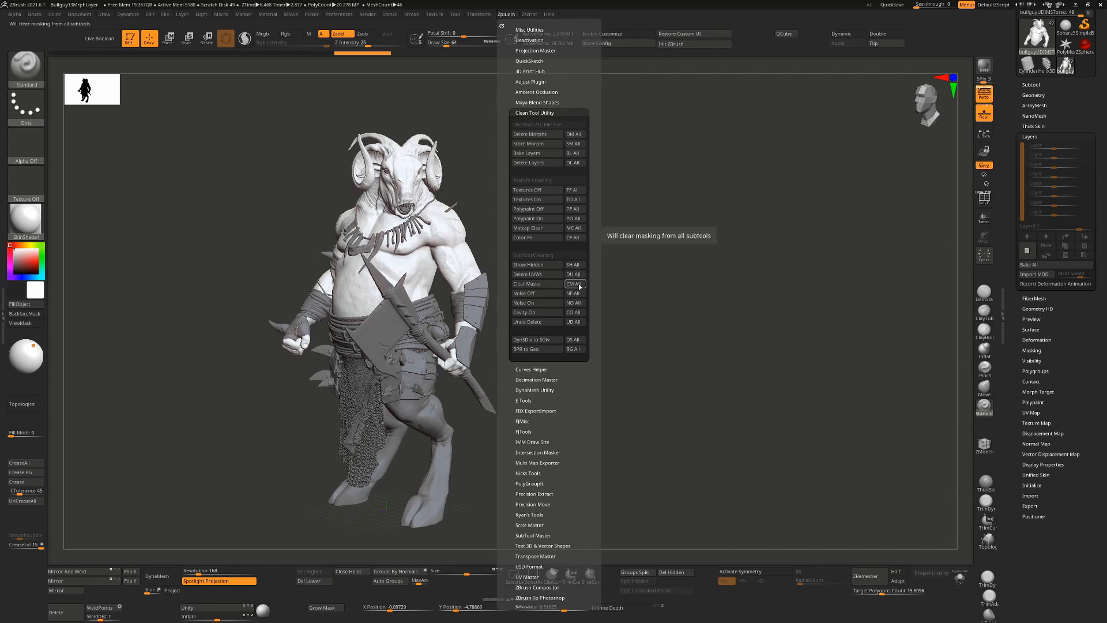
click(580, 284)
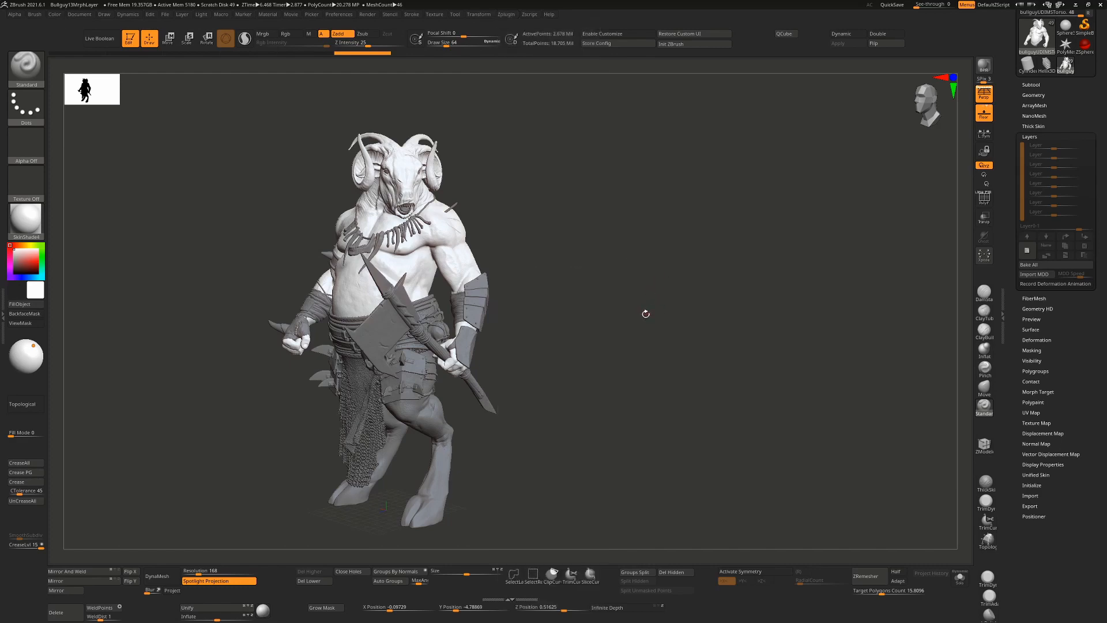
Step: Save the cleaned project as Bullguy13DelMrphLayer.zpr
key(ctrl+s)
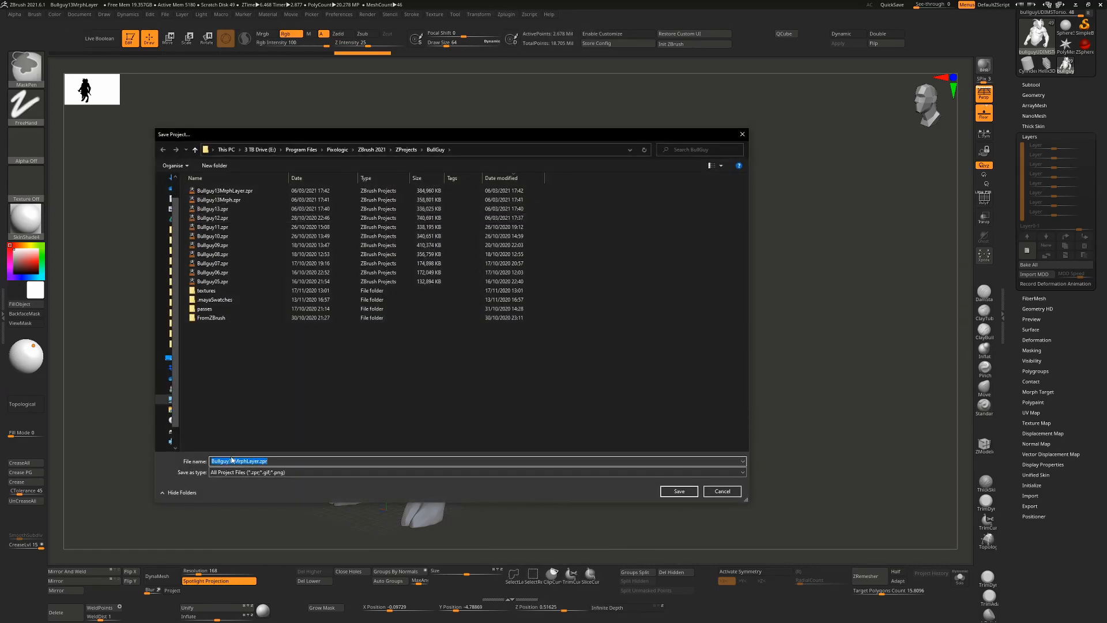
drag(235, 461, 239, 461)
text(CM)
key(Return)
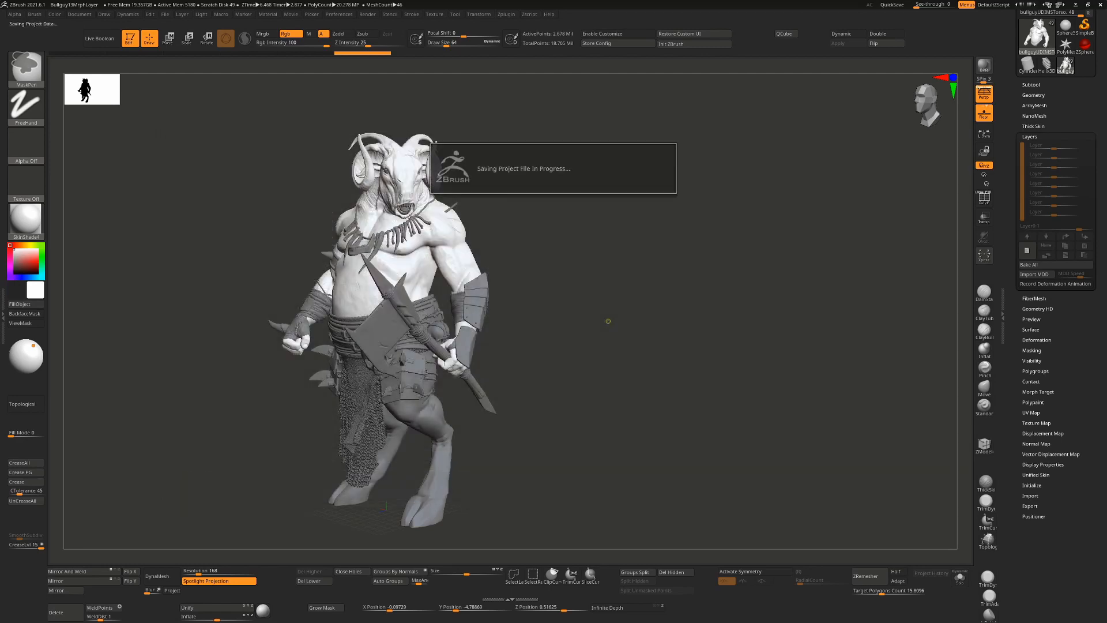
Step: Compare the file size of Bullguy13DelMrphLayer.zpr with Bullguy13.zpr and the other saved versions without saving again
key(ctrl+shift+s)
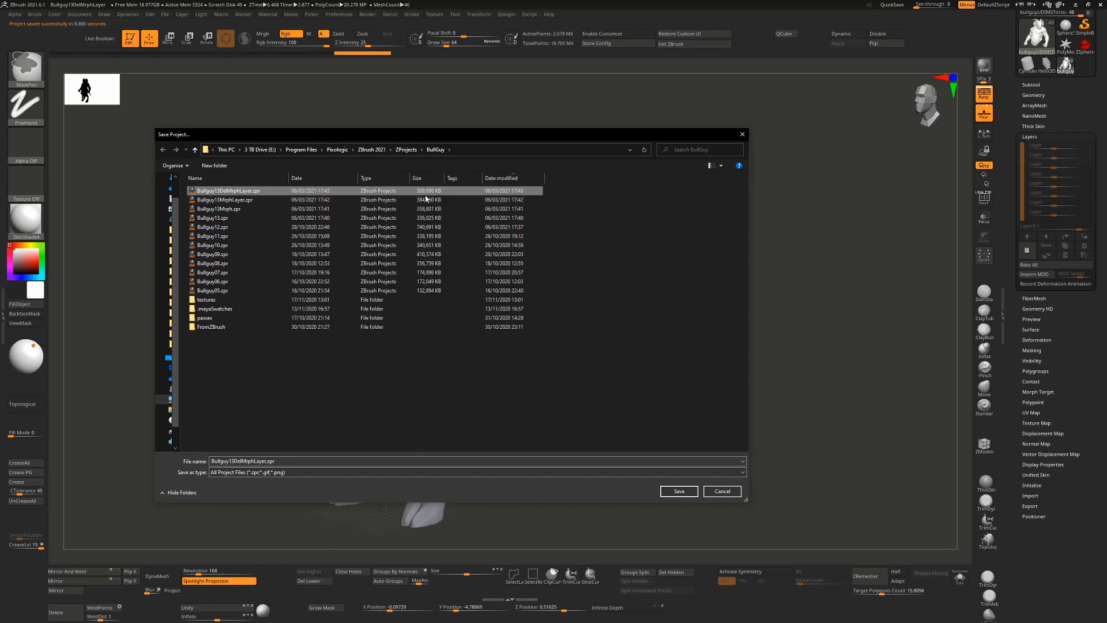
click(428, 218)
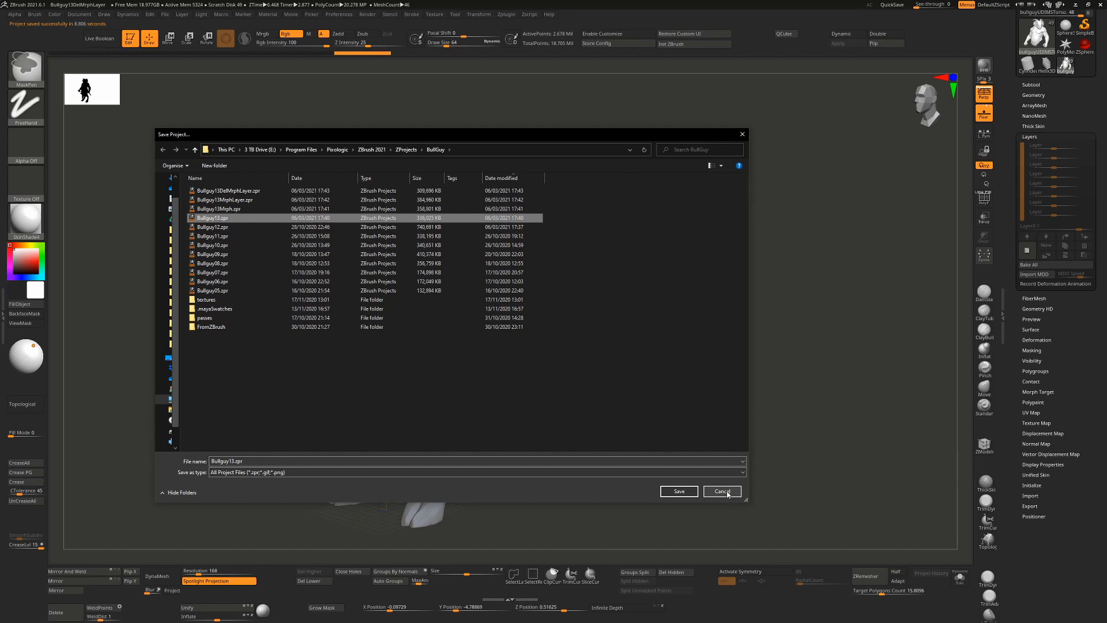
click(430, 193)
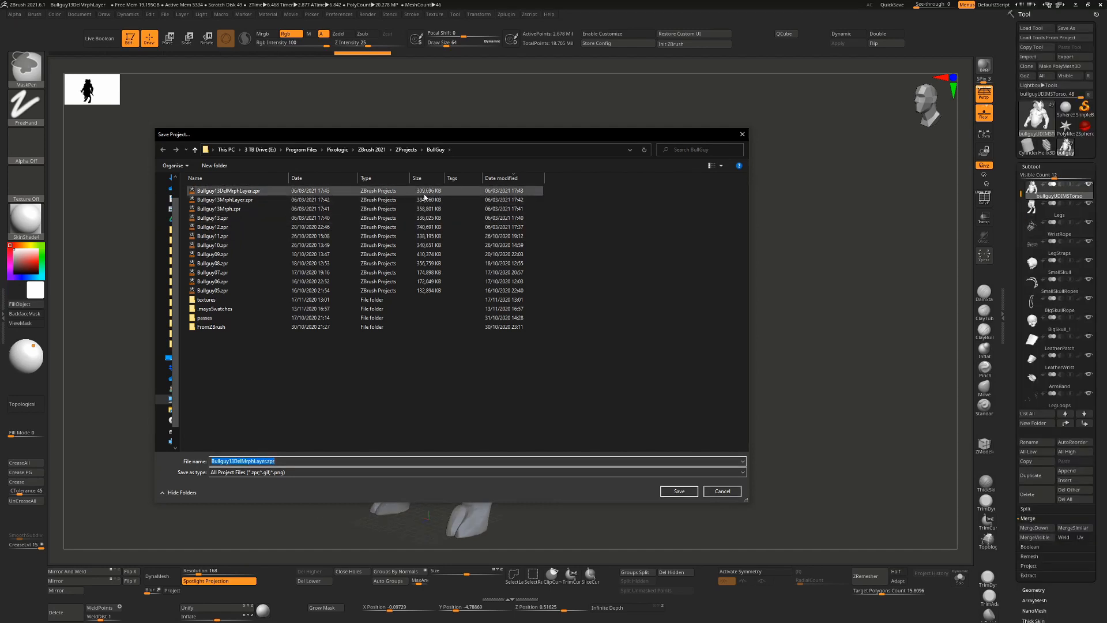
click(722, 491)
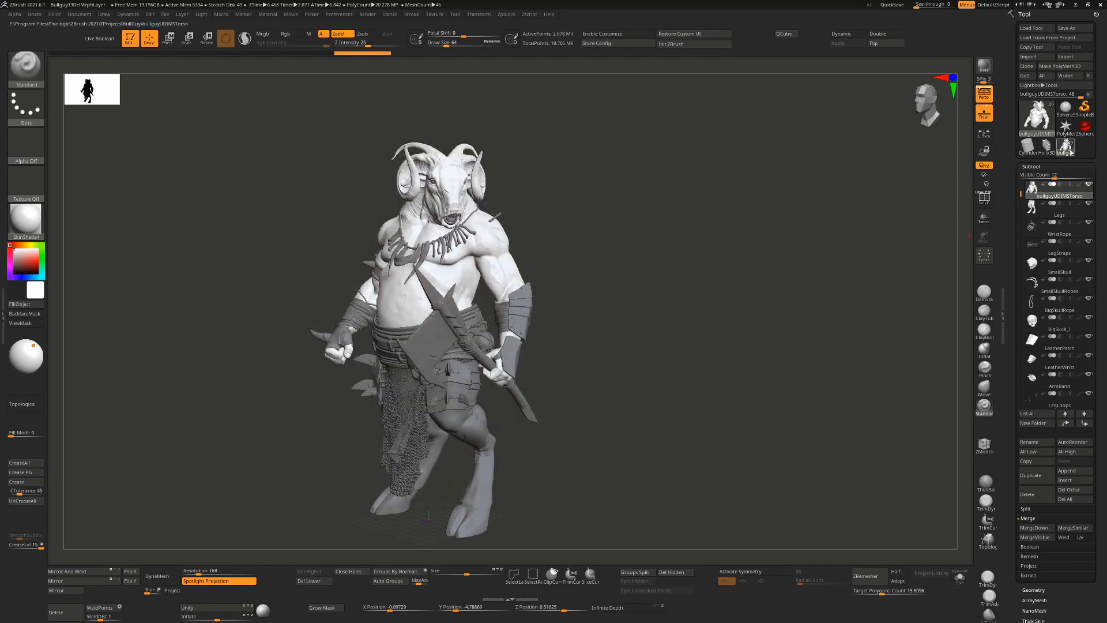
Step: Save the bull character as the tool file Bullguy.ztl, replacing the existing file of that name
mouse_move(1069, 148)
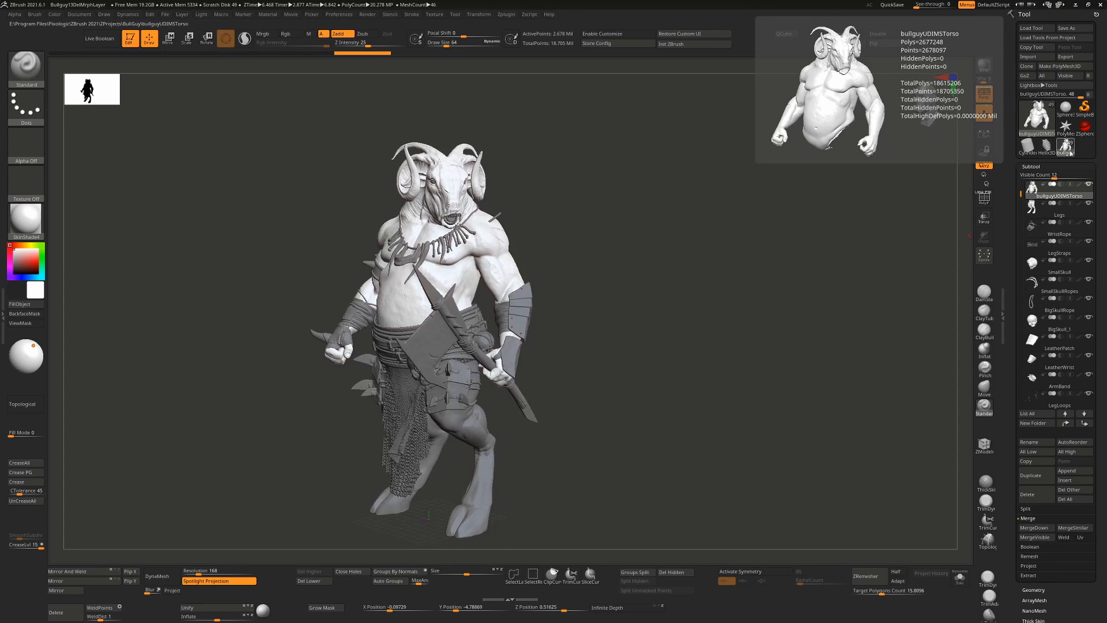
mouse_move(1069, 229)
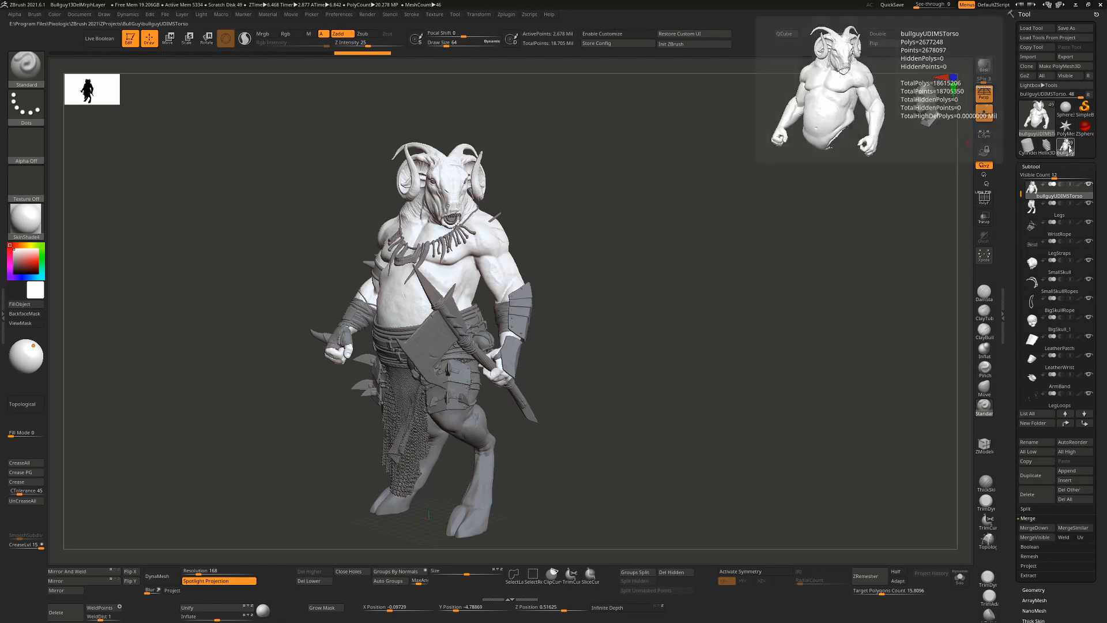
click(1073, 29)
key(Return)
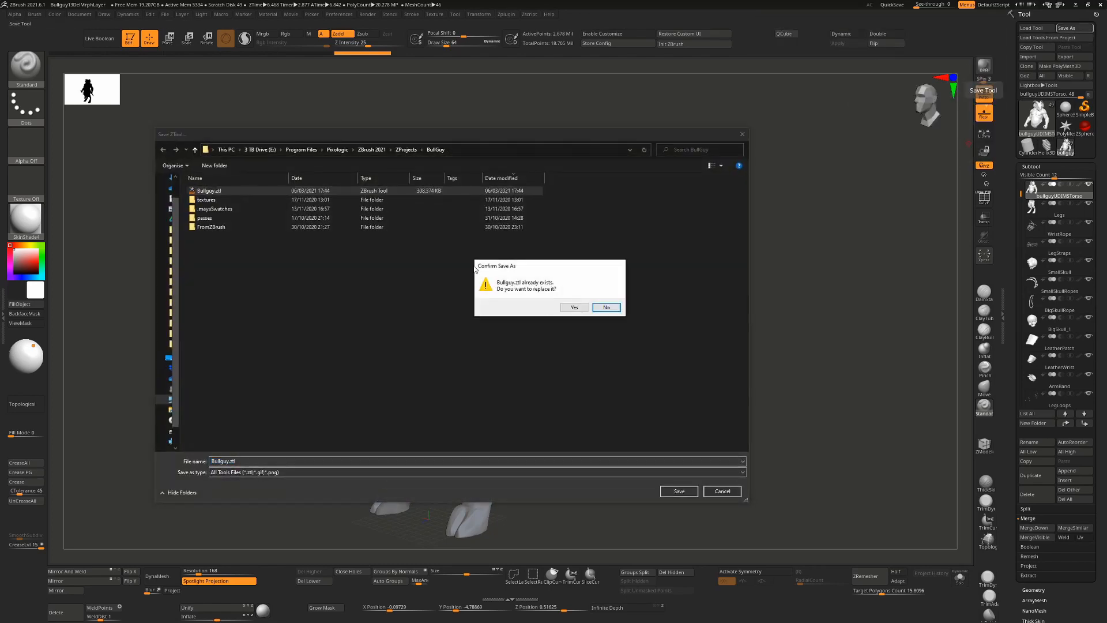
click(575, 307)
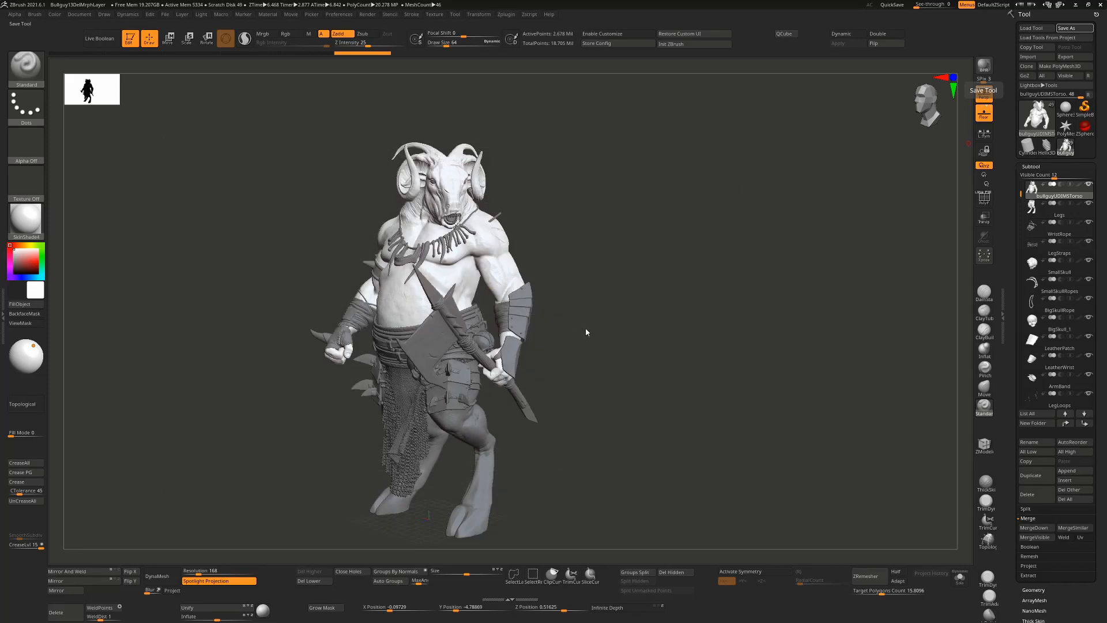
Step: Check the file size of Bullguy.ztl in the project folder without saving the tool again
click(1061, 29)
click(437, 193)
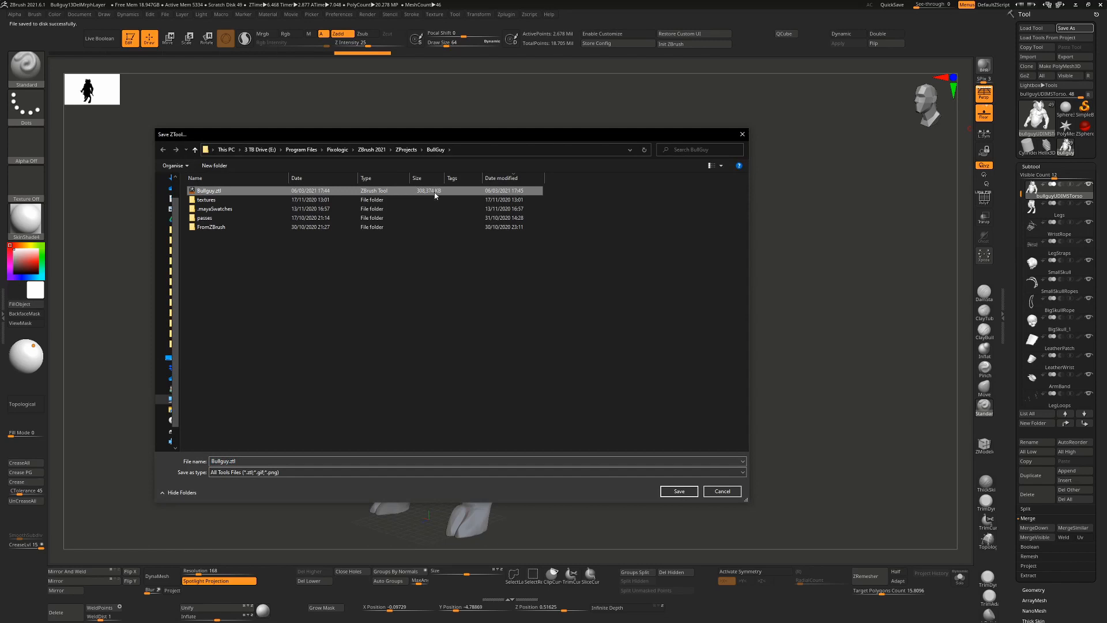
click(722, 491)
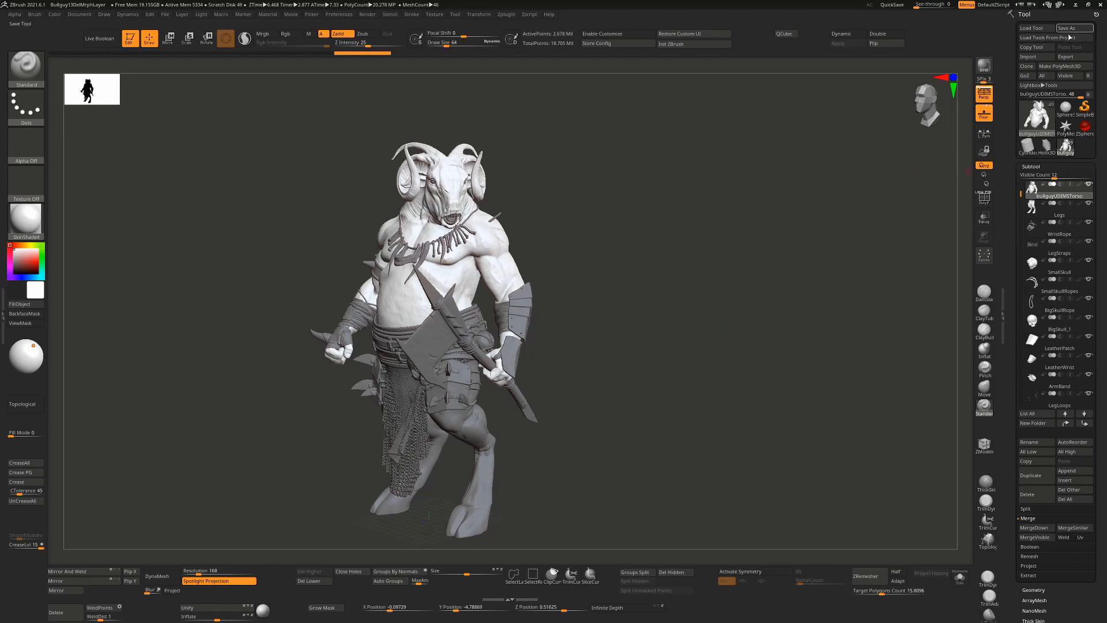
Step: Switch all subtools to their lowest subdivision level and back to their highest level
click(340, 14)
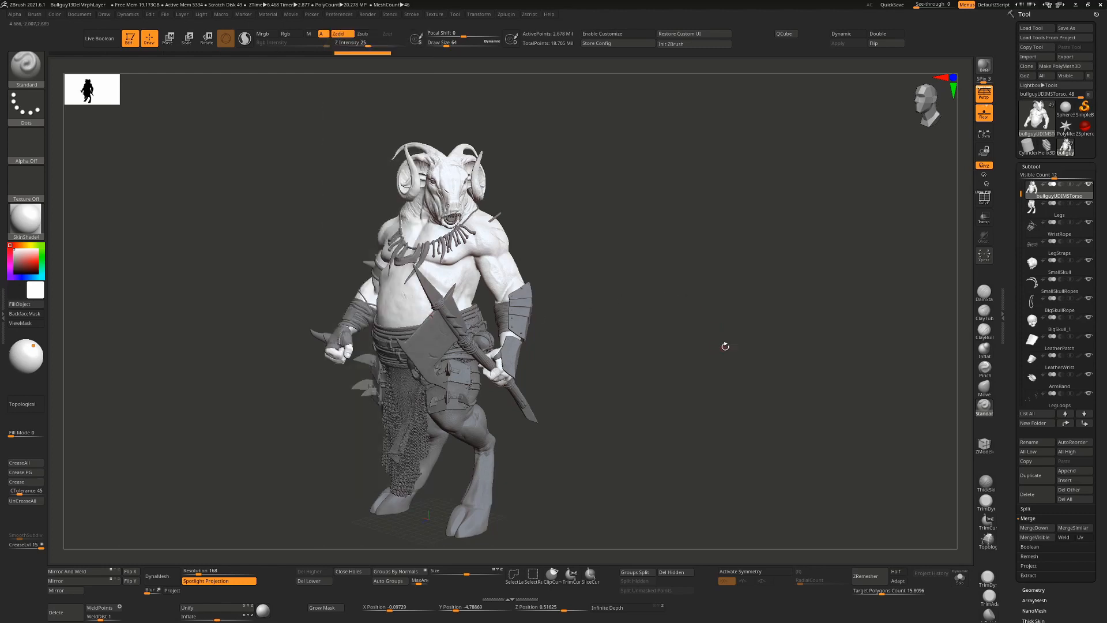
drag(738, 334, 777, 365)
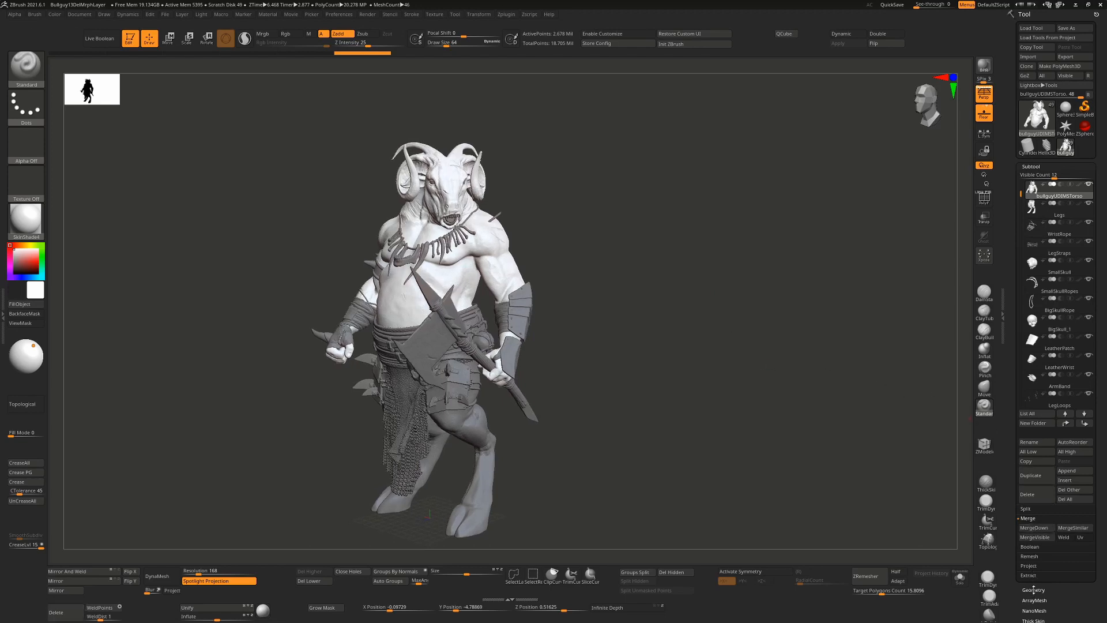
click(1034, 452)
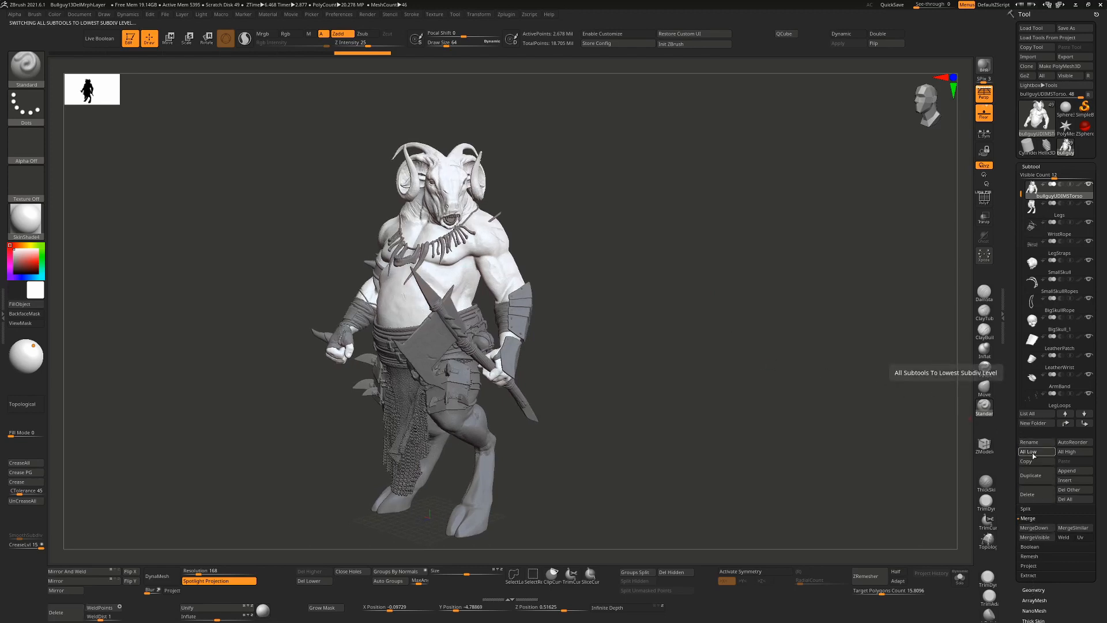
click(1073, 454)
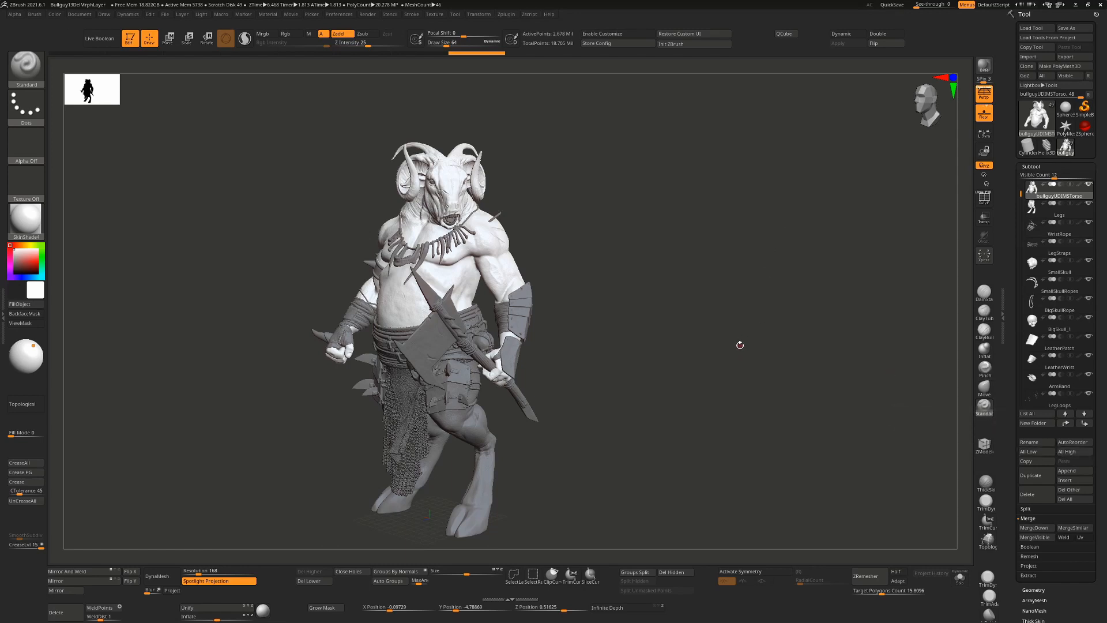
drag(740, 351, 742, 354)
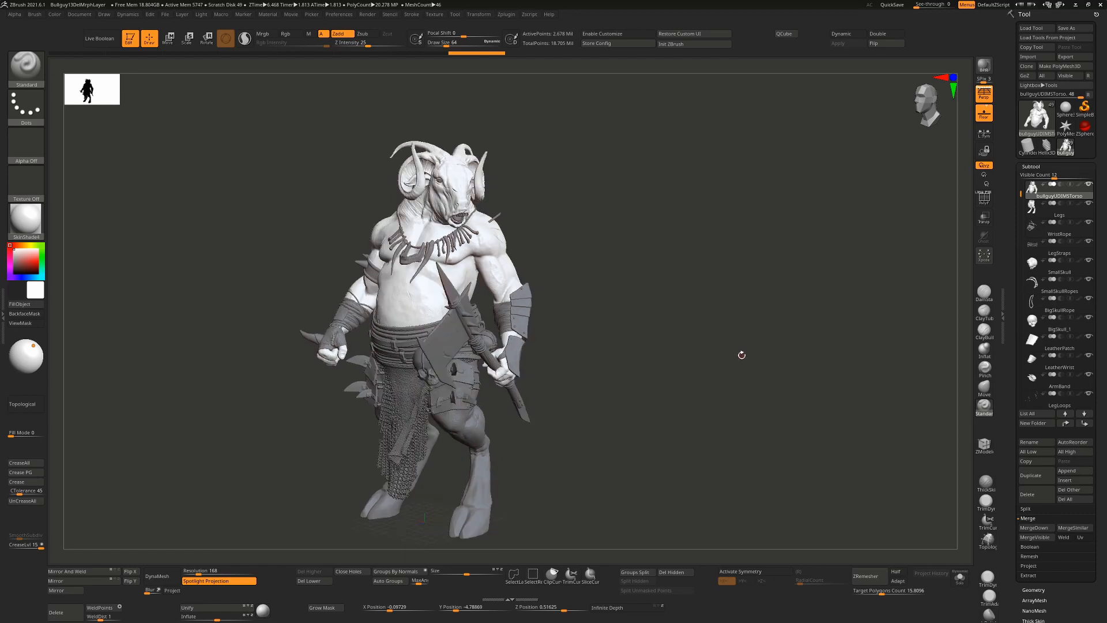
mouse_move(741, 355)
mouse_down()
mouse_move(756, 367)
mouse_move(742, 375)
mouse_up()
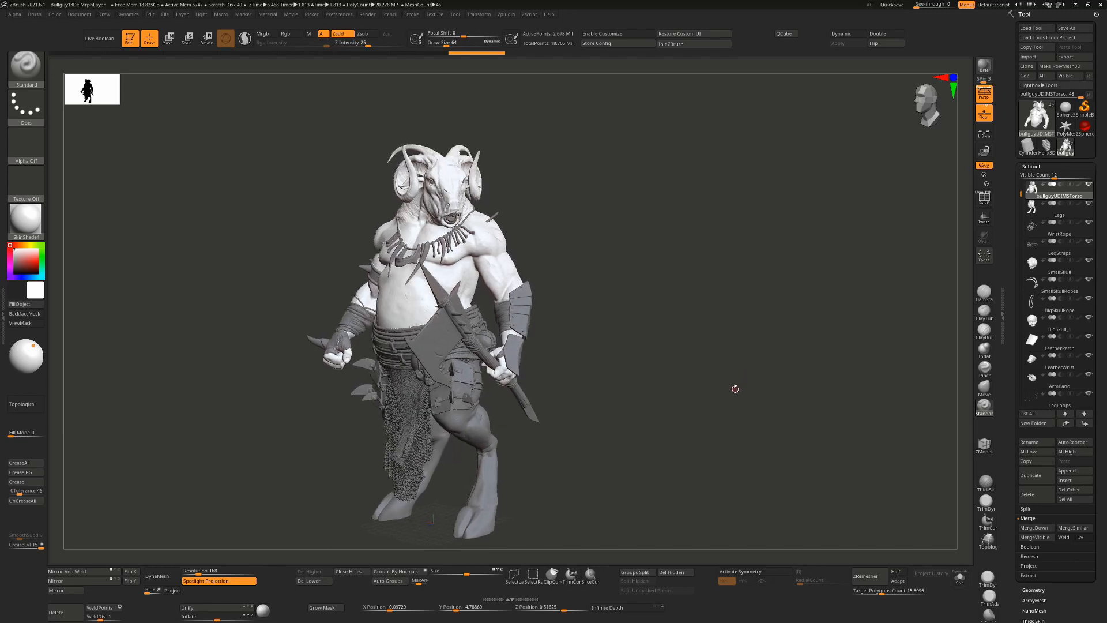